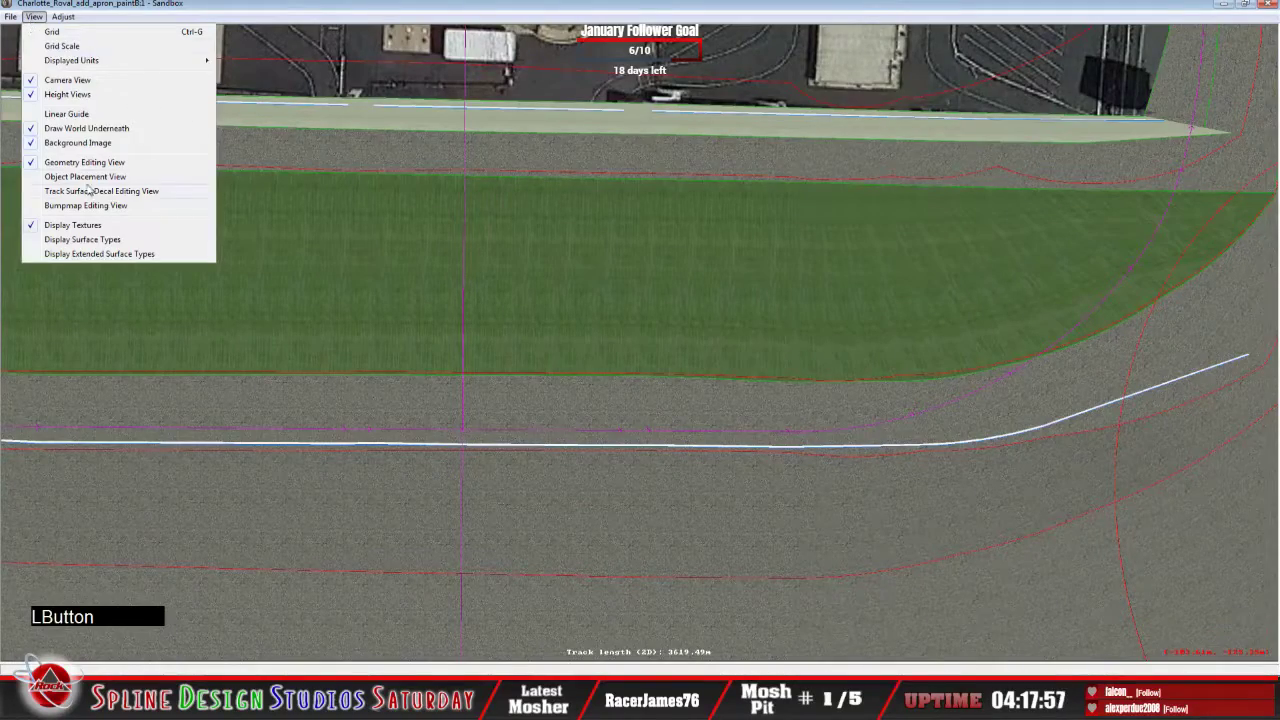
In decal editing view, add a tad_paint_white.mip track surface decal on the asphalt near the white line.
{"action": "left_click", "coordinate": [88, 191]}
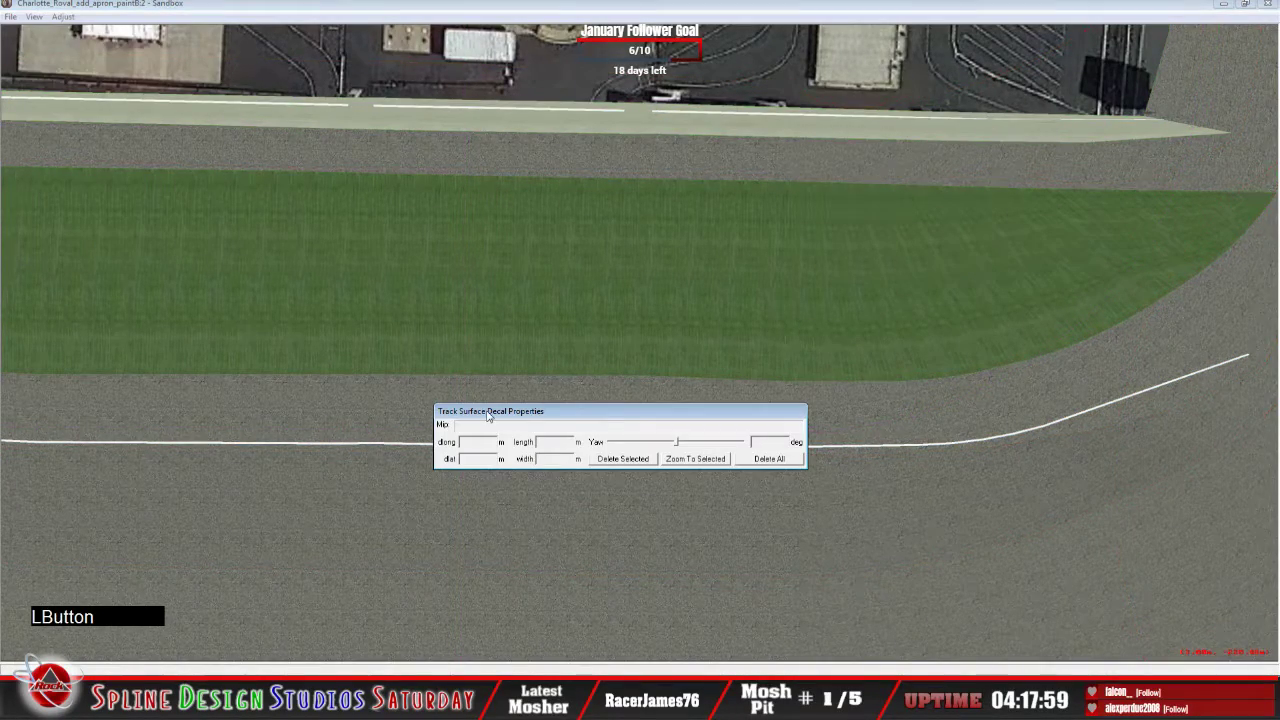
{"action": "left_click", "coordinate": [495, 332]}
{"action": "right_click", "coordinate": [483, 411]}
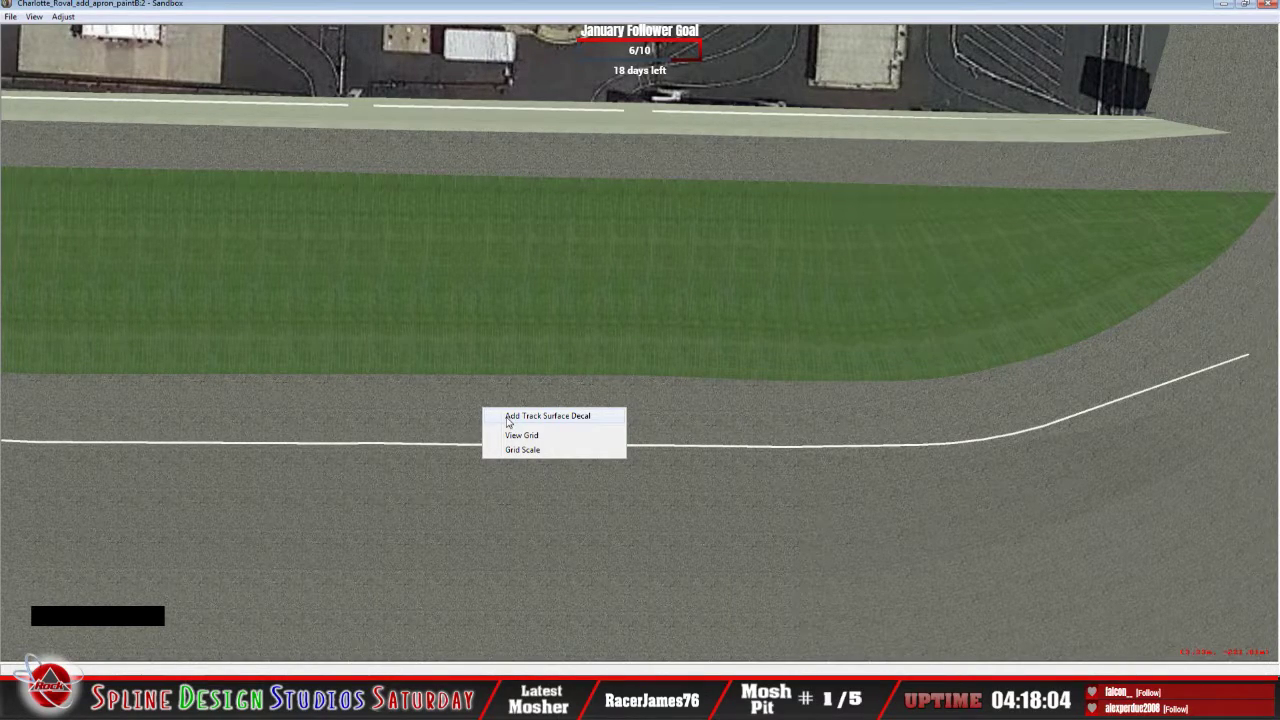
{"action": "left_click", "coordinate": [508, 423]}
{"action": "left_click_drag", "start_coordinate": [737, 250], "coordinate": [760, 440]}
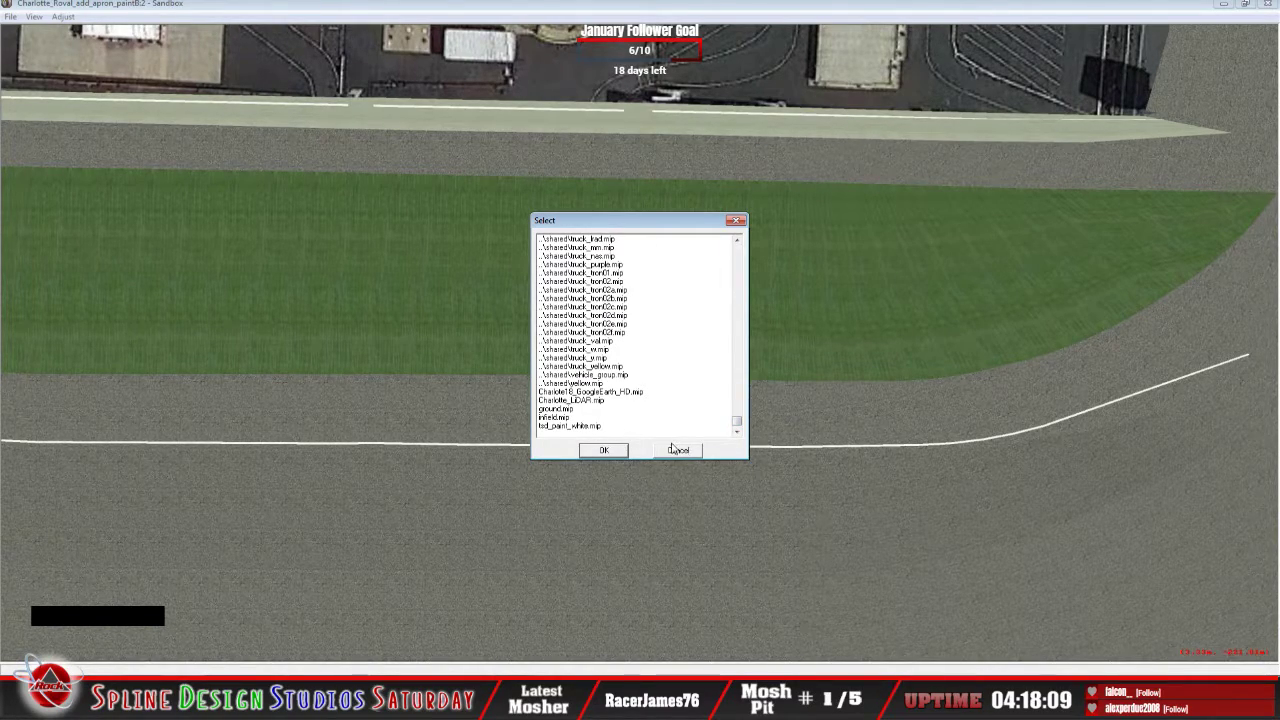
{"action": "left_click", "coordinate": [590, 426]}
{"action": "left_click", "coordinate": [604, 450]}
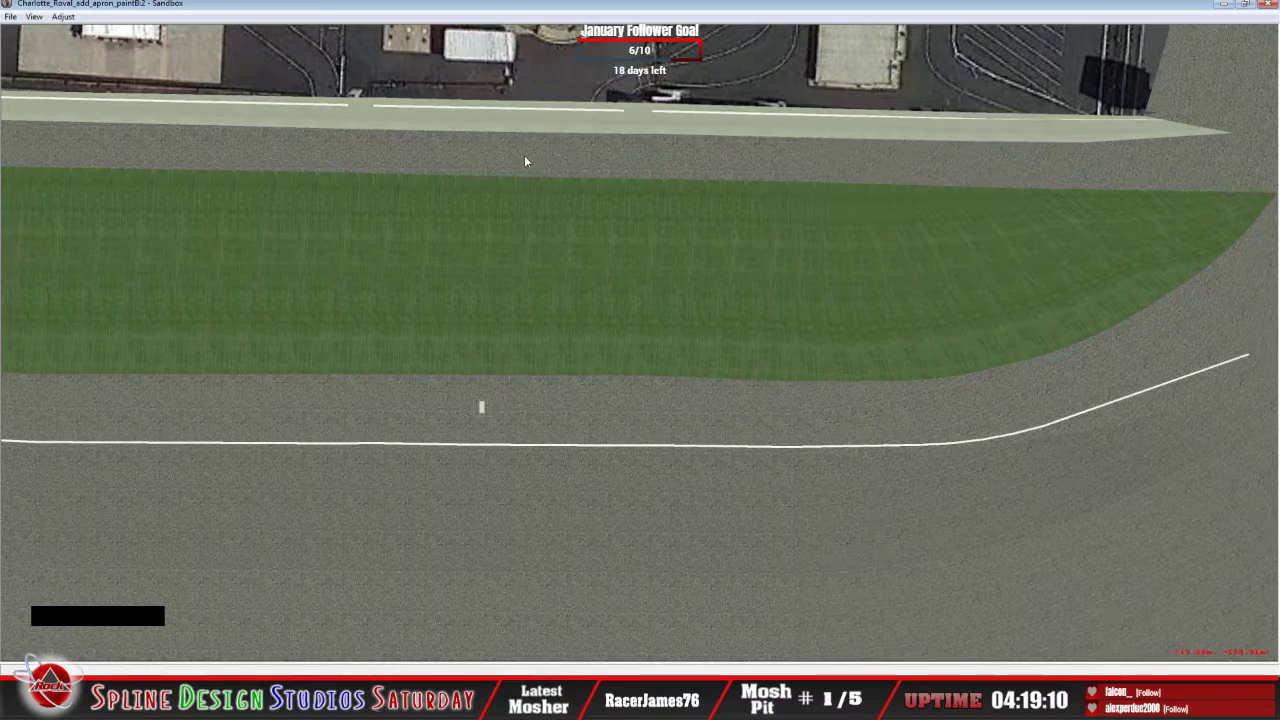
Zoom in on the small white decal and set both its dlong and dlat to 0.00.
{"action": "key", "text": "z"}
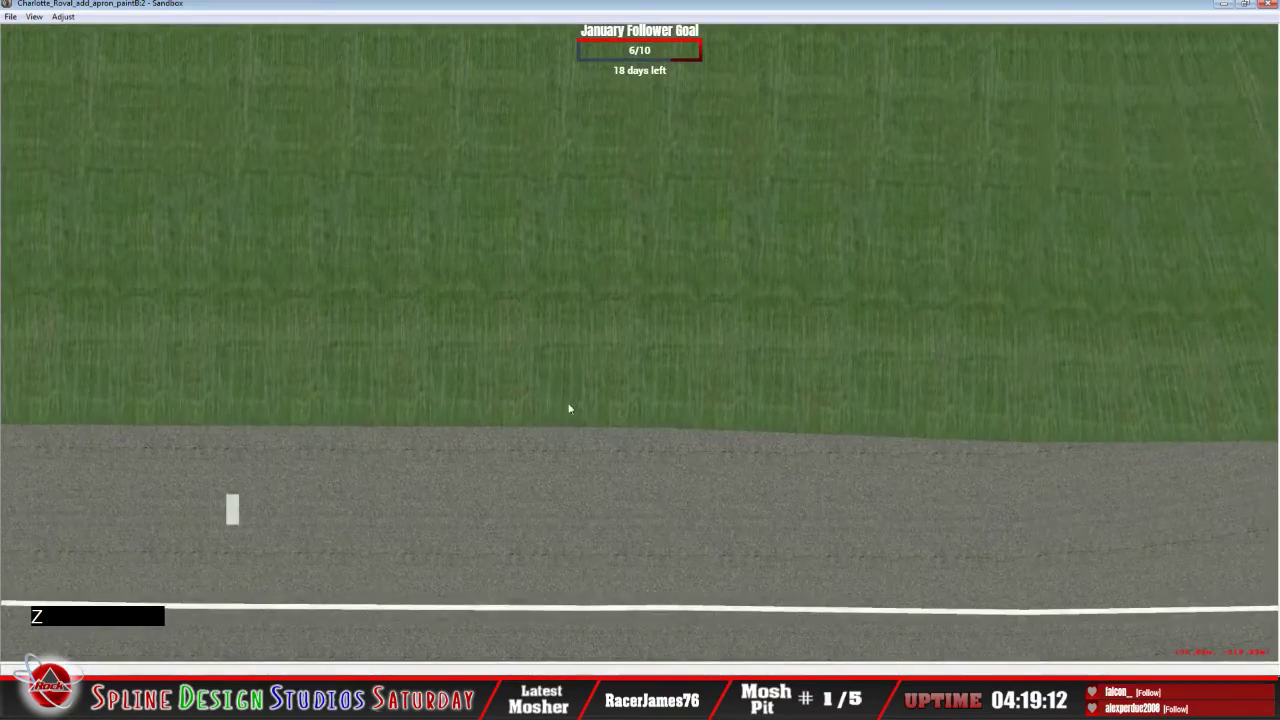
{"action": "left_click", "coordinate": [477, 367]}
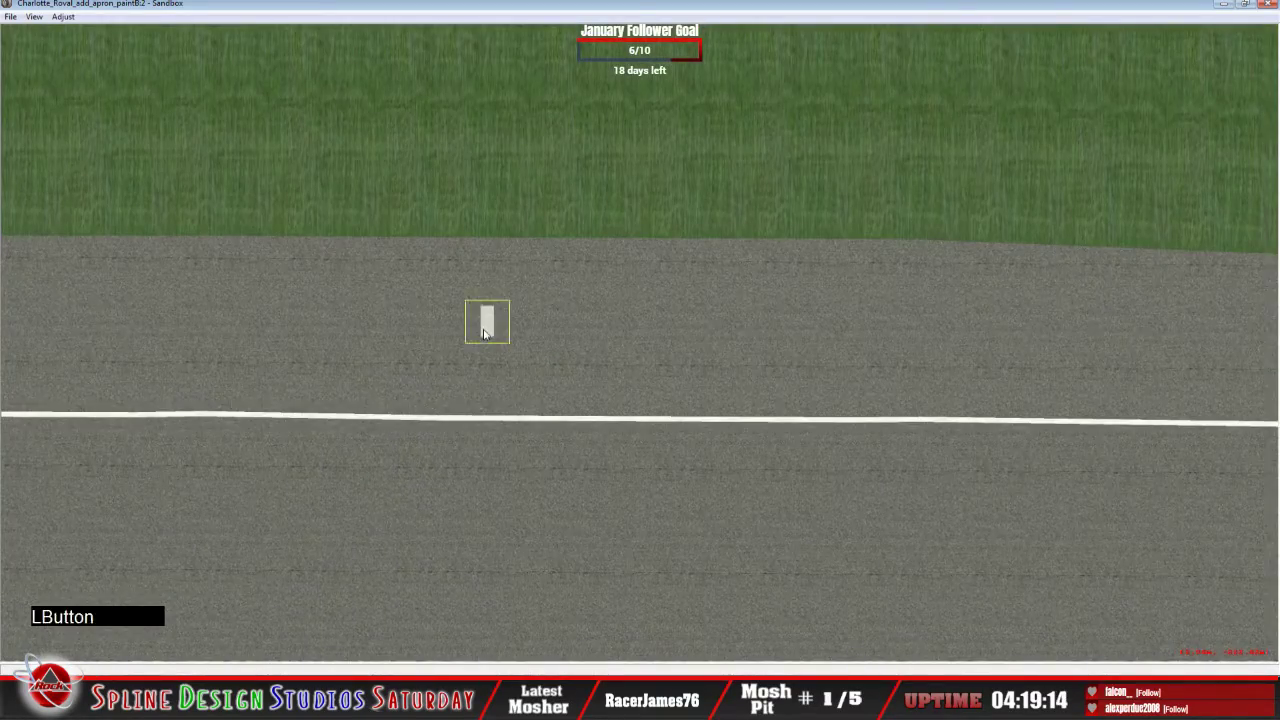
{"action": "left_click", "coordinate": [490, 669]}
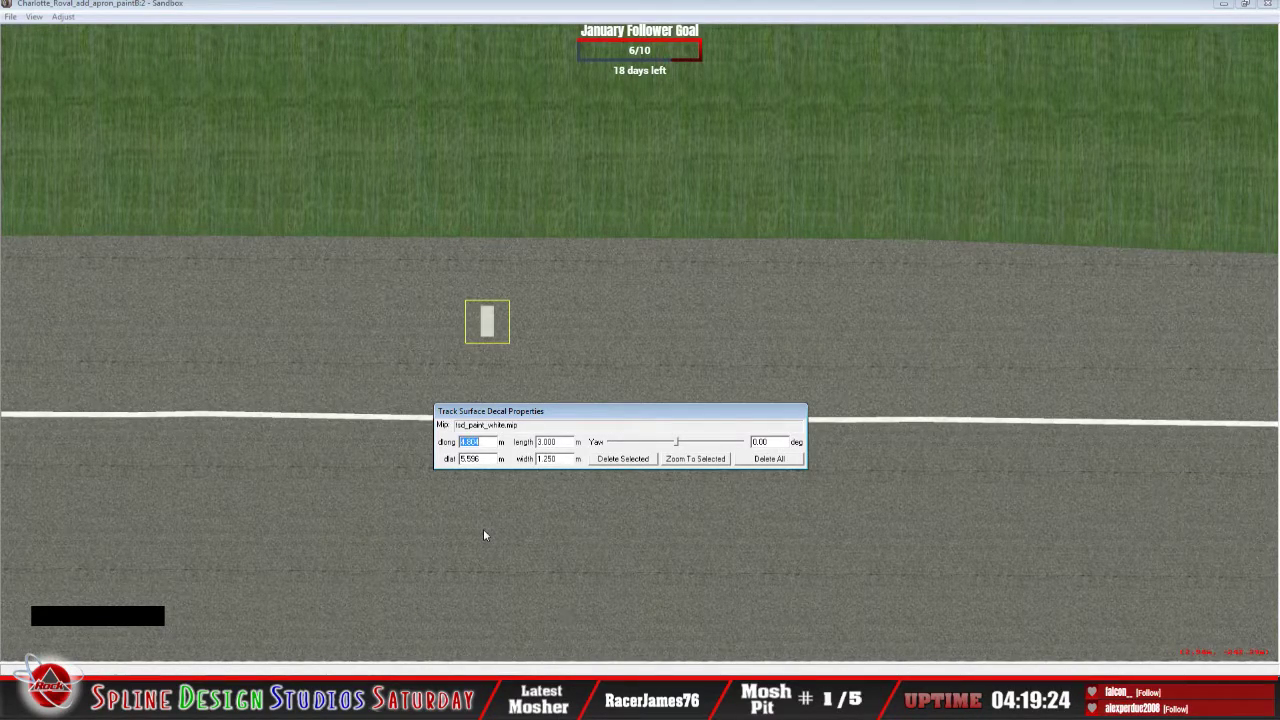
{"action": "type", "text": "0"}
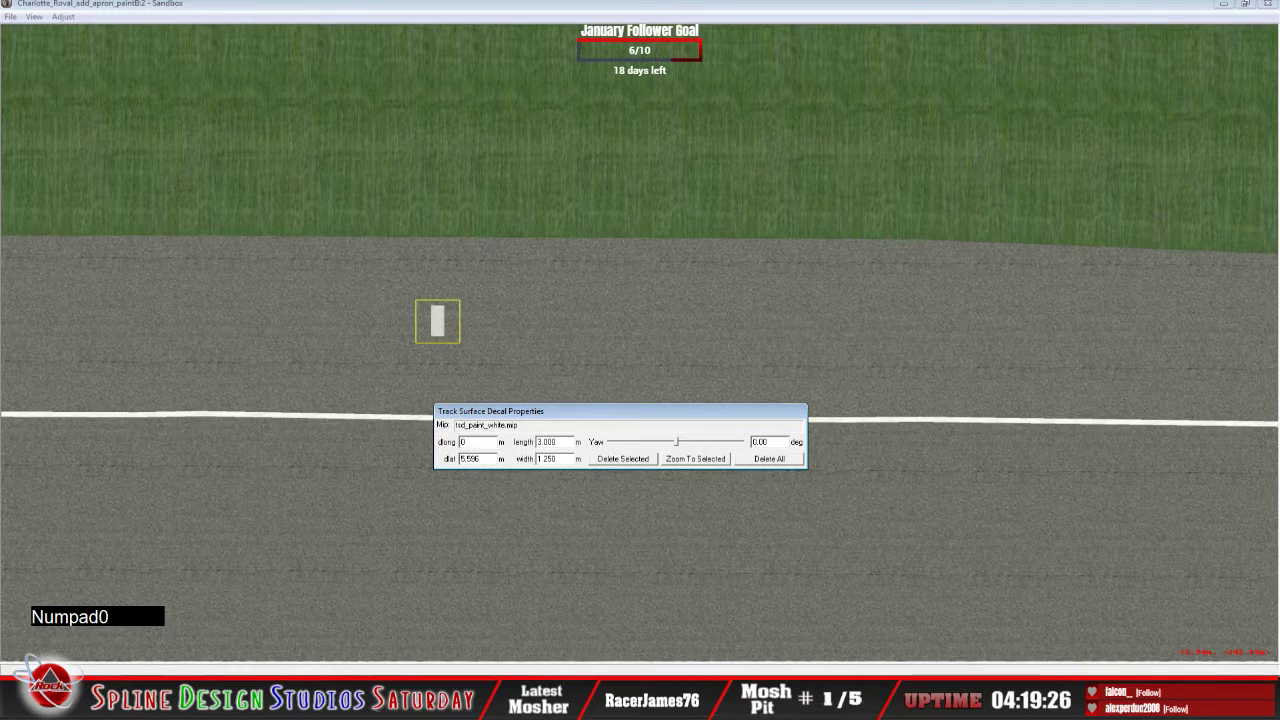
{"action": "type", "text": ".00"}
{"action": "left_click", "coordinate": [480, 459]}
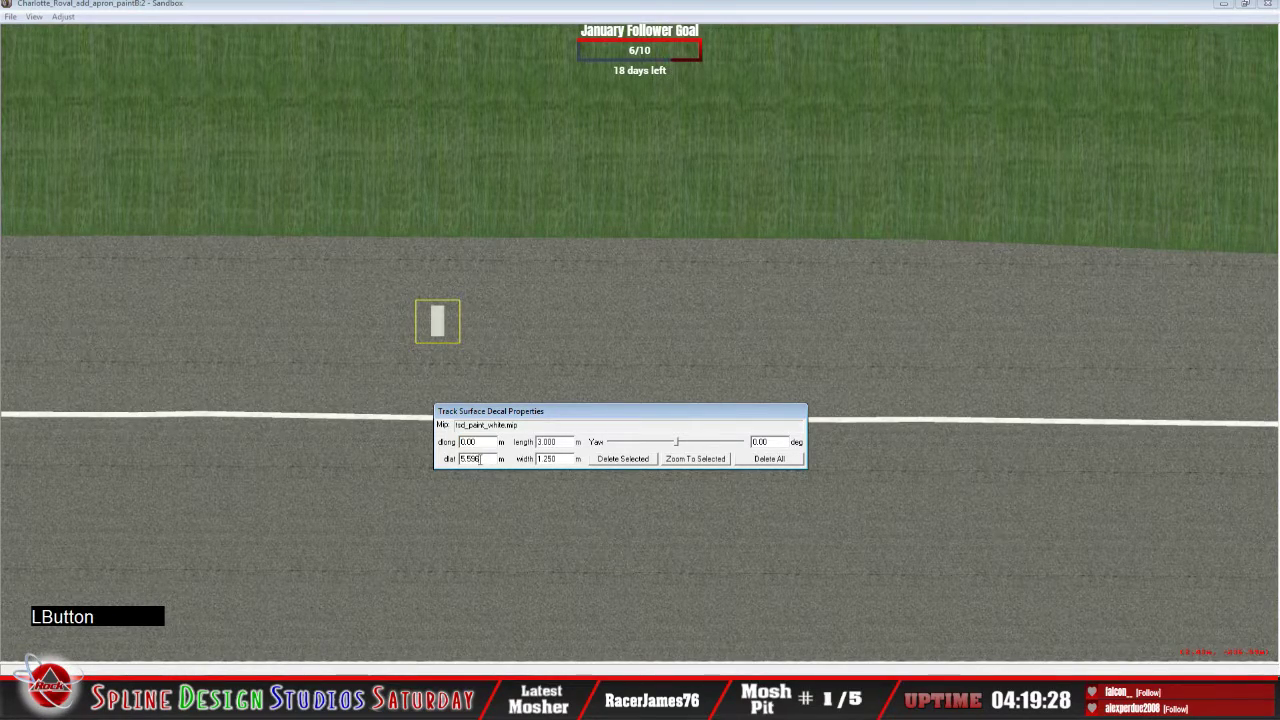
{"action": "key", "text": "BackSpace"}
{"action": "key", "text": "BackSpace"}
{"action": "key", "text": "BackSpace"}
{"action": "key", "text": "BackSpace"}
{"action": "key", "text": "BackSpace"}
{"action": "type", "text": "0.00"}
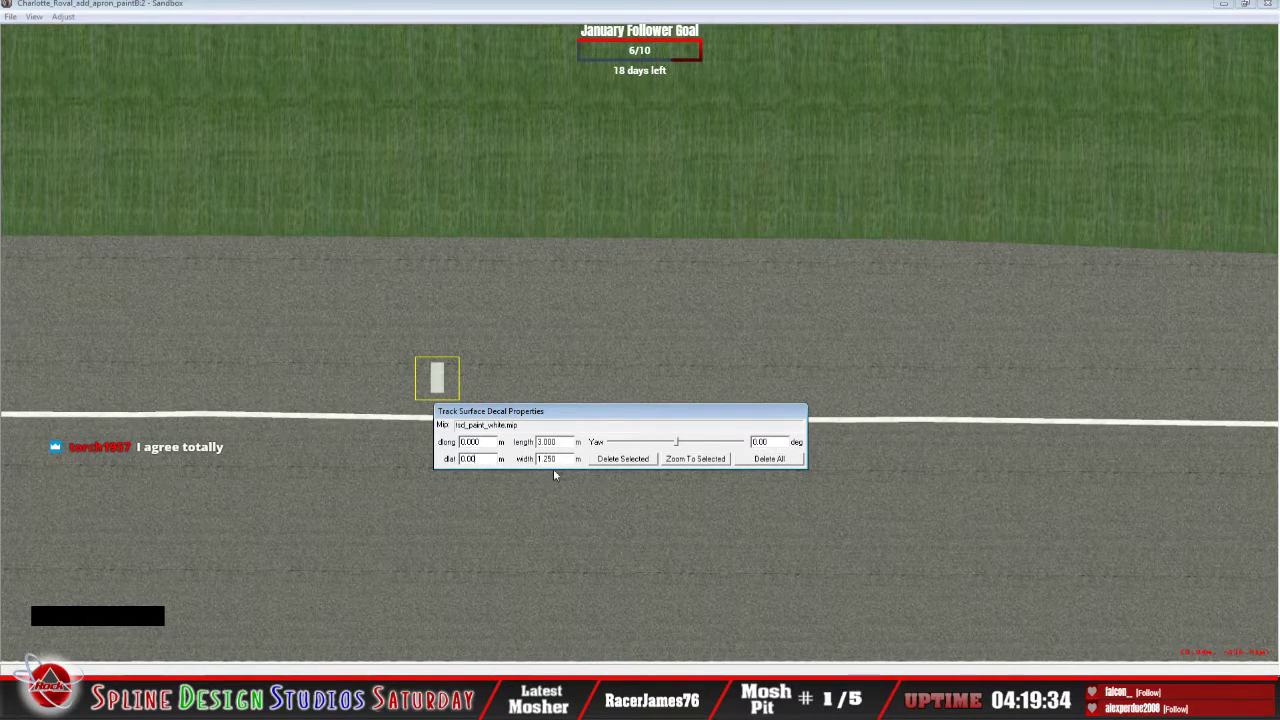
Set the decal length to 15 m and drag the stripe up toward the grass edge.
{"action": "left_click", "coordinate": [541, 441]}
{"action": "key", "text": "BackSpace"}
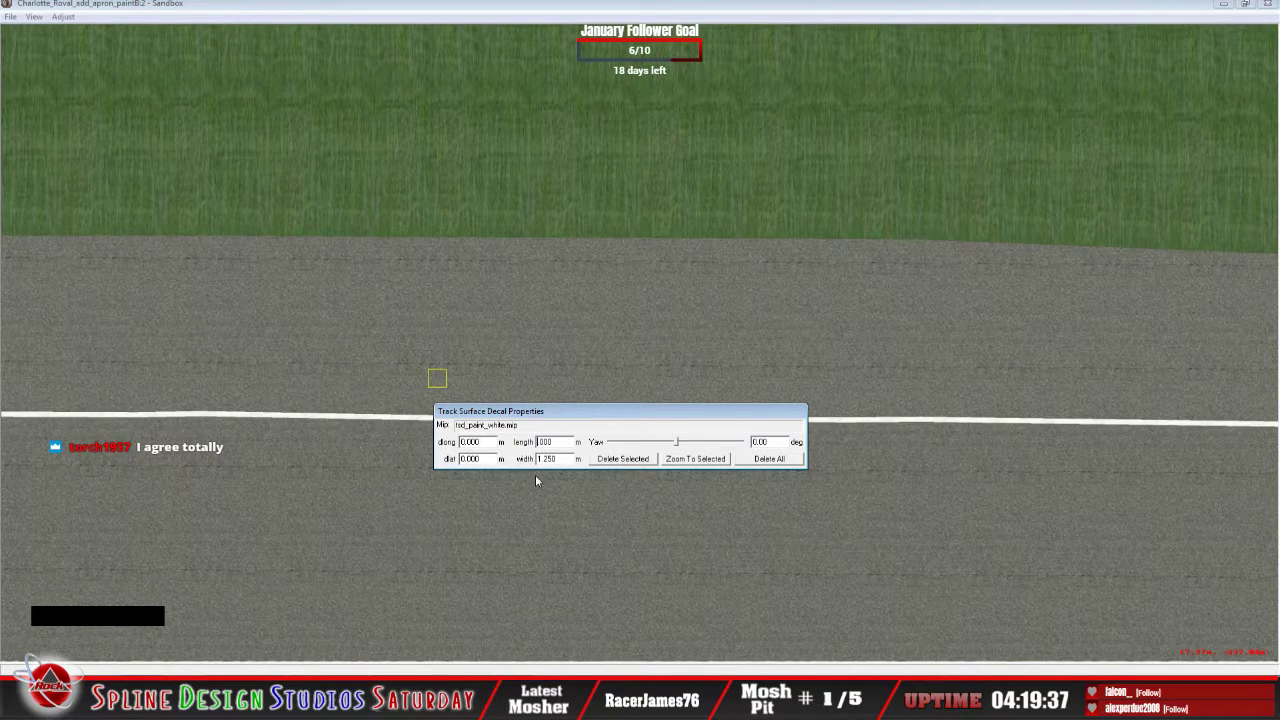
{"action": "type", "text": "10"}
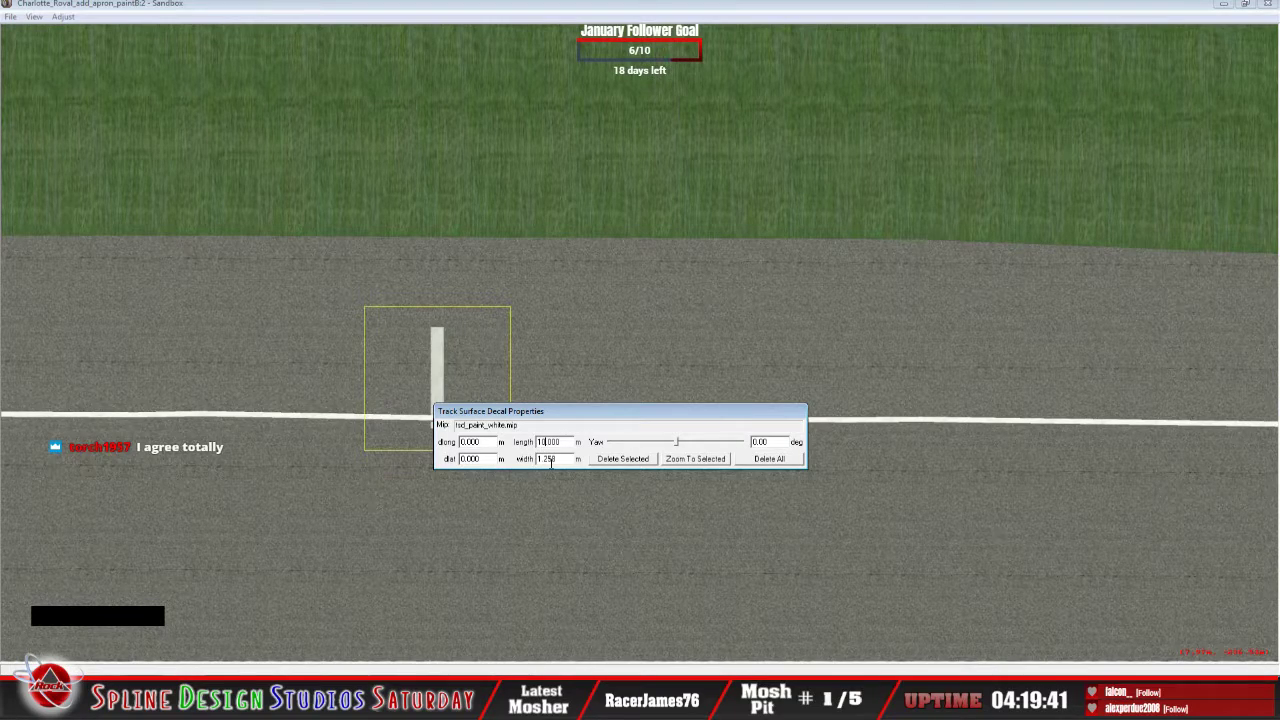
{"action": "key", "text": "BackSpace"}
{"action": "type", "text": "5"}
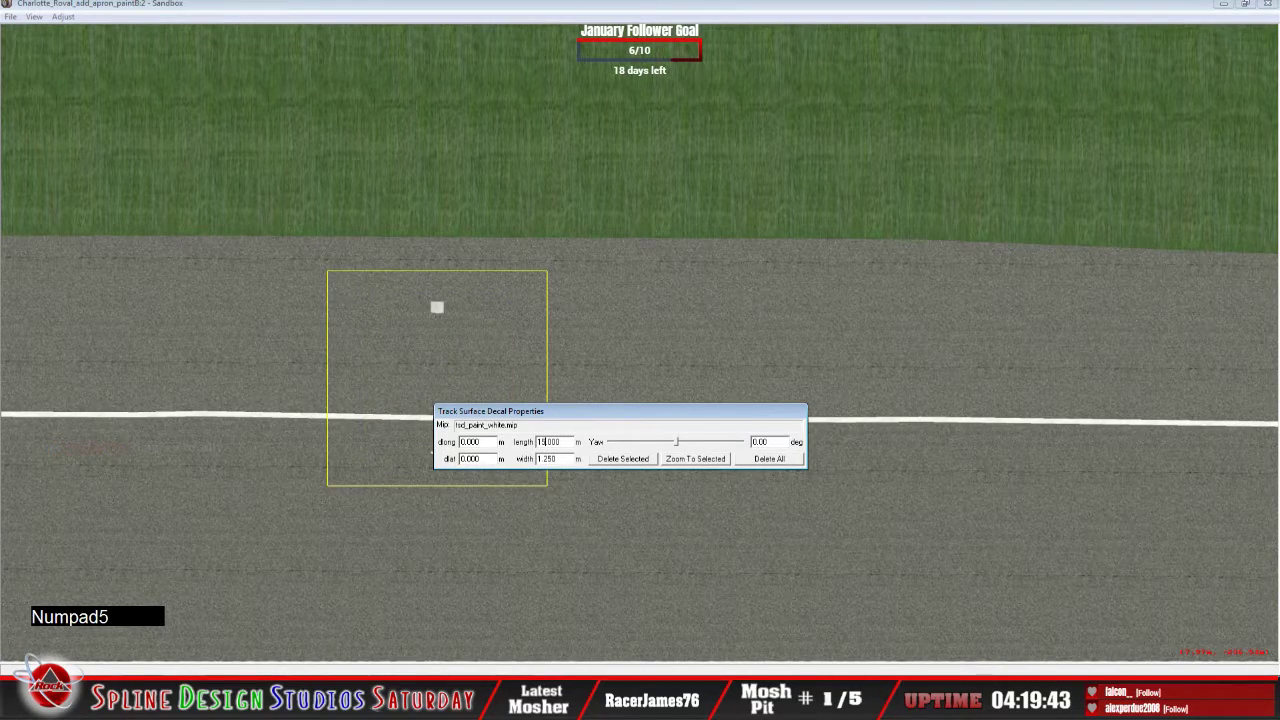
{"action": "left_click", "coordinate": [461, 344]}
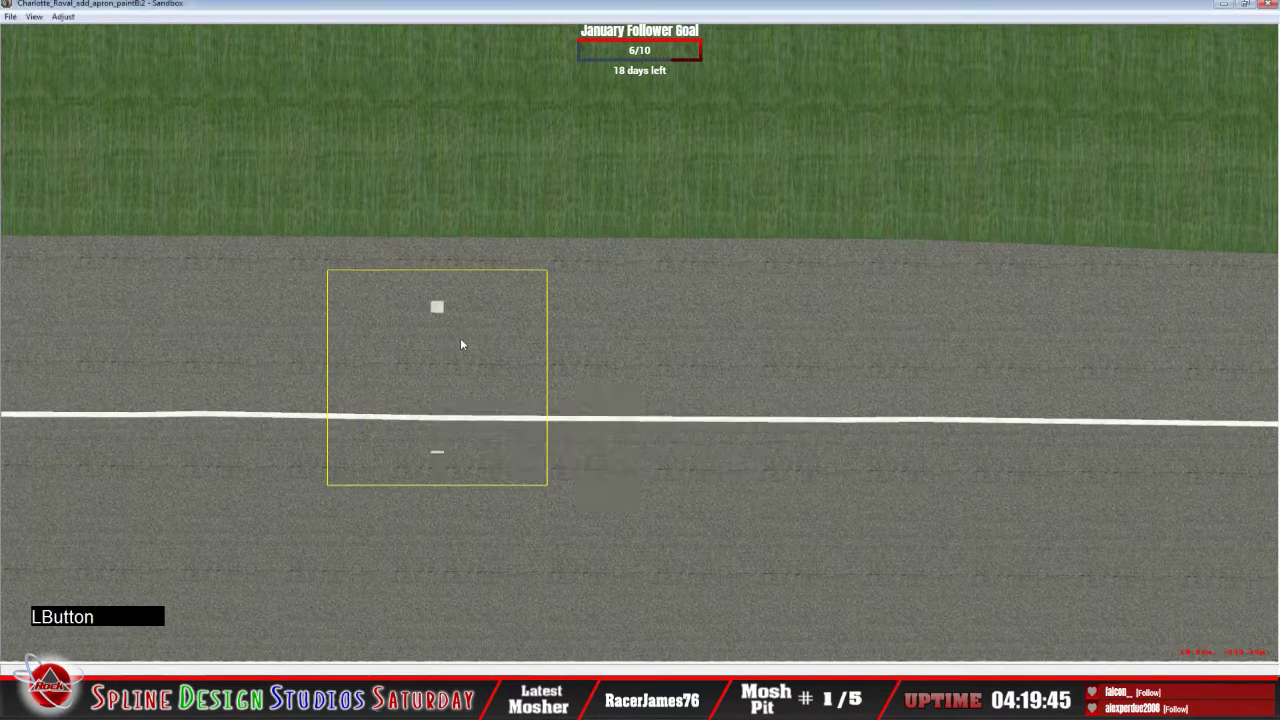
{"action": "left_click_drag", "start_coordinate": [461, 344], "coordinate": [462, 297]}
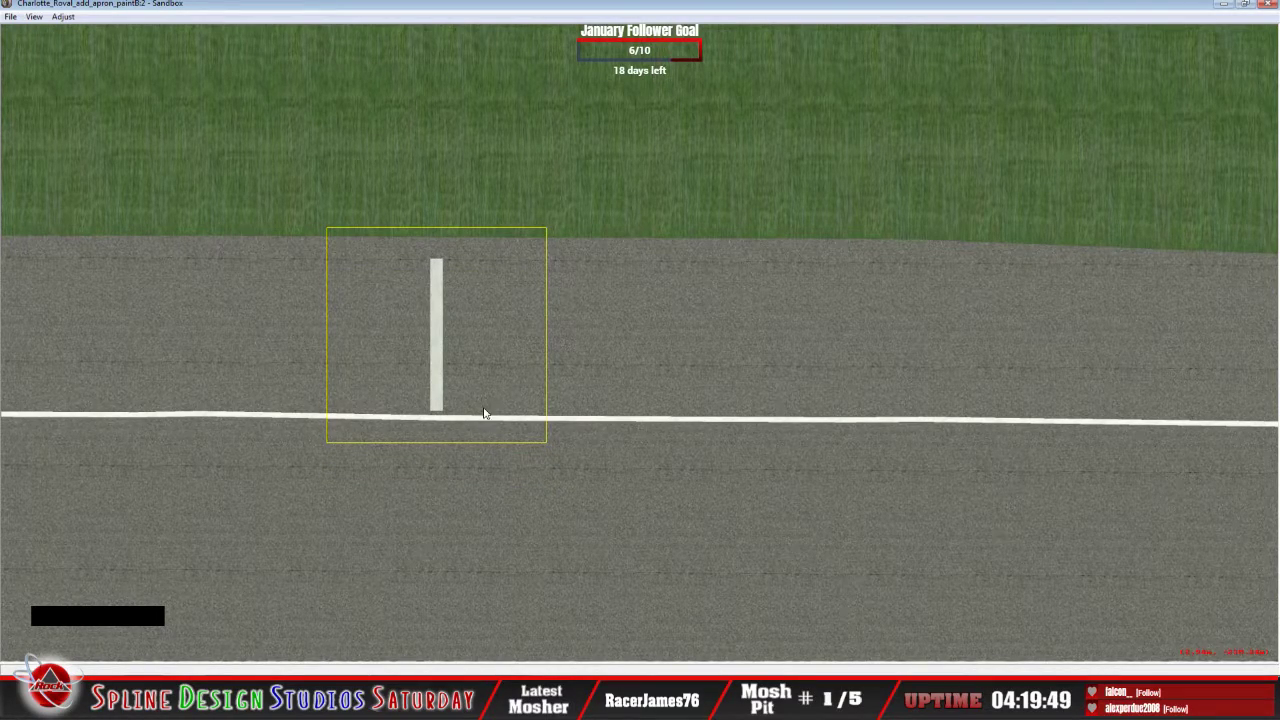
Change the stripe's length to 18 m and nudge it slightly upward.
{"action": "left_click", "coordinate": [490, 668]}
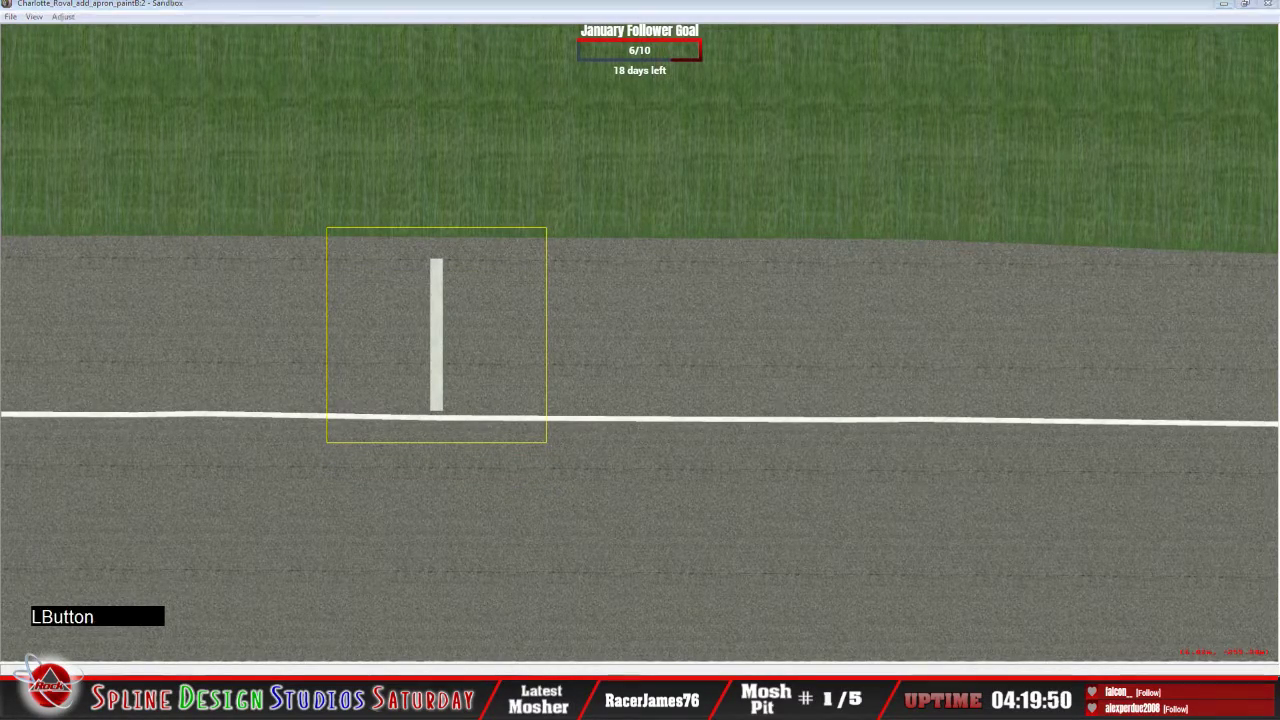
{"action": "left_click", "coordinate": [484, 667]}
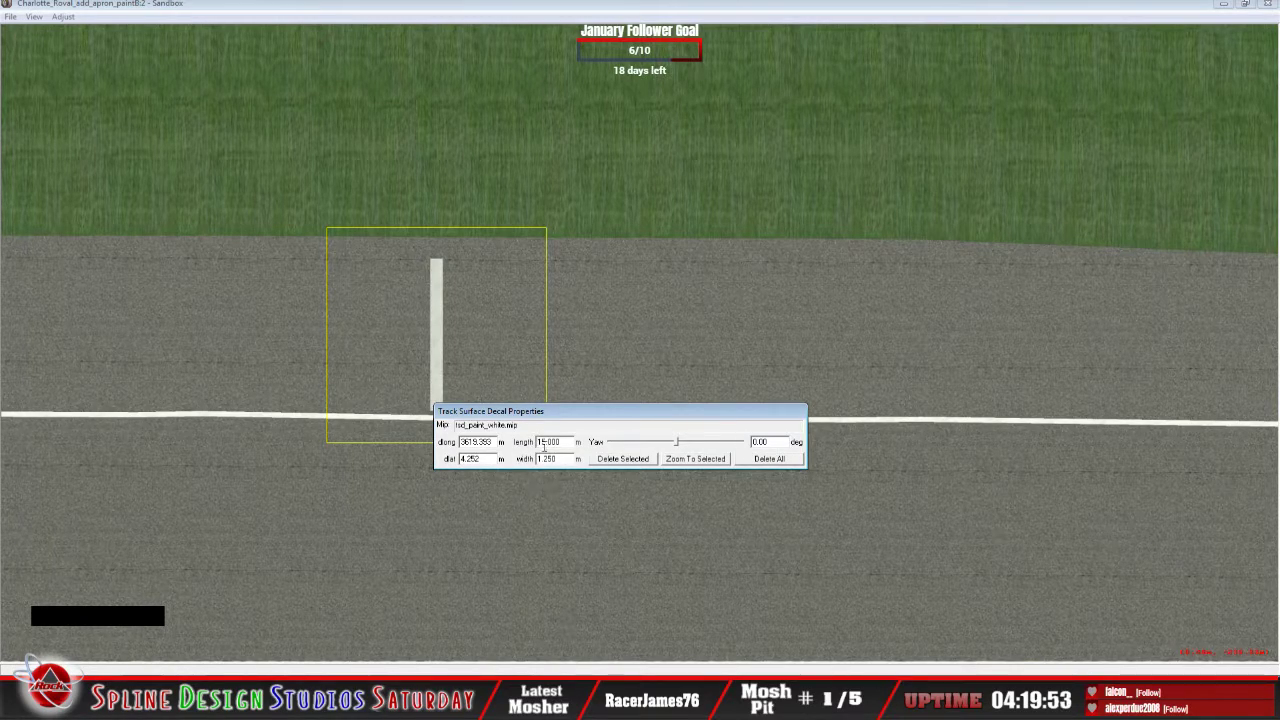
{"action": "left_click", "coordinate": [571, 483]}
{"action": "key", "text": "KP_Delete"}
{"action": "key", "text": "KP_5"}
{"action": "key", "text": "KP_8"}
{"action": "left_click_drag", "start_coordinate": [437, 332], "coordinate": [437, 326]}
Shorten the stripe to 16 m and nudge it slightly upward again.
{"action": "left_click", "coordinate": [438, 473]}
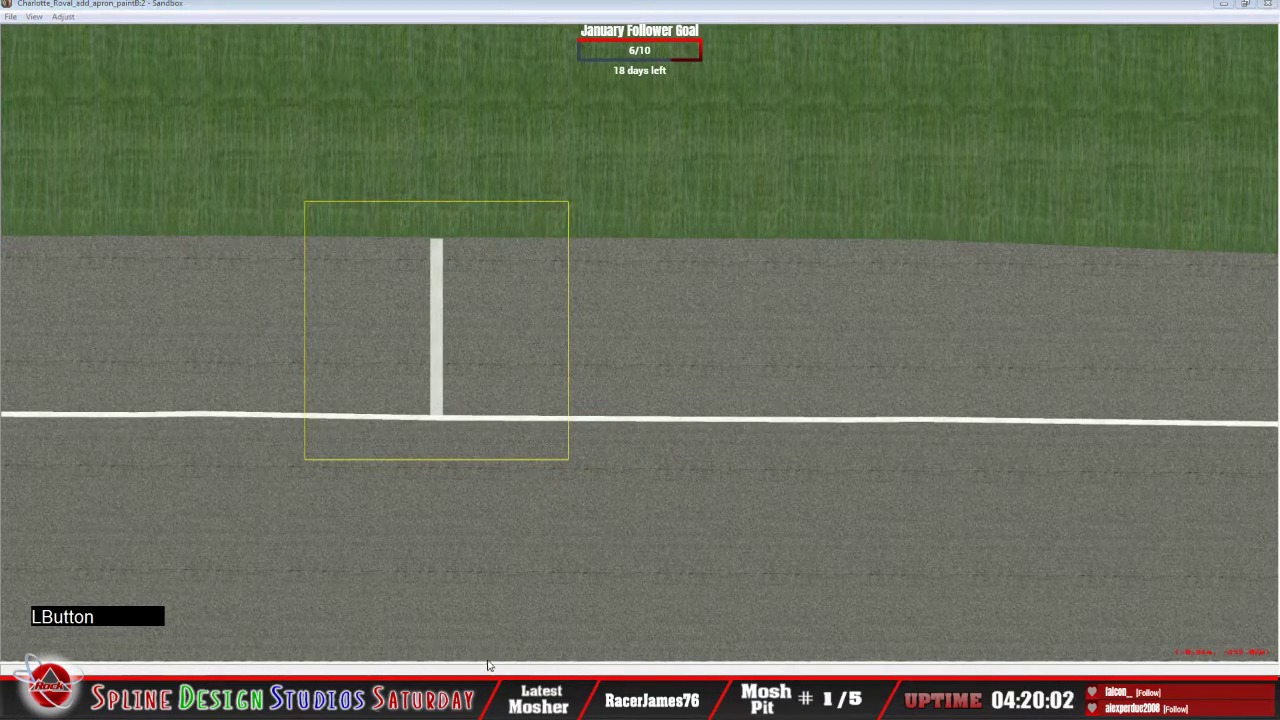
{"action": "left_click", "coordinate": [540, 442]}
{"action": "key", "text": "Delete"}
{"action": "type", "text": "6"}
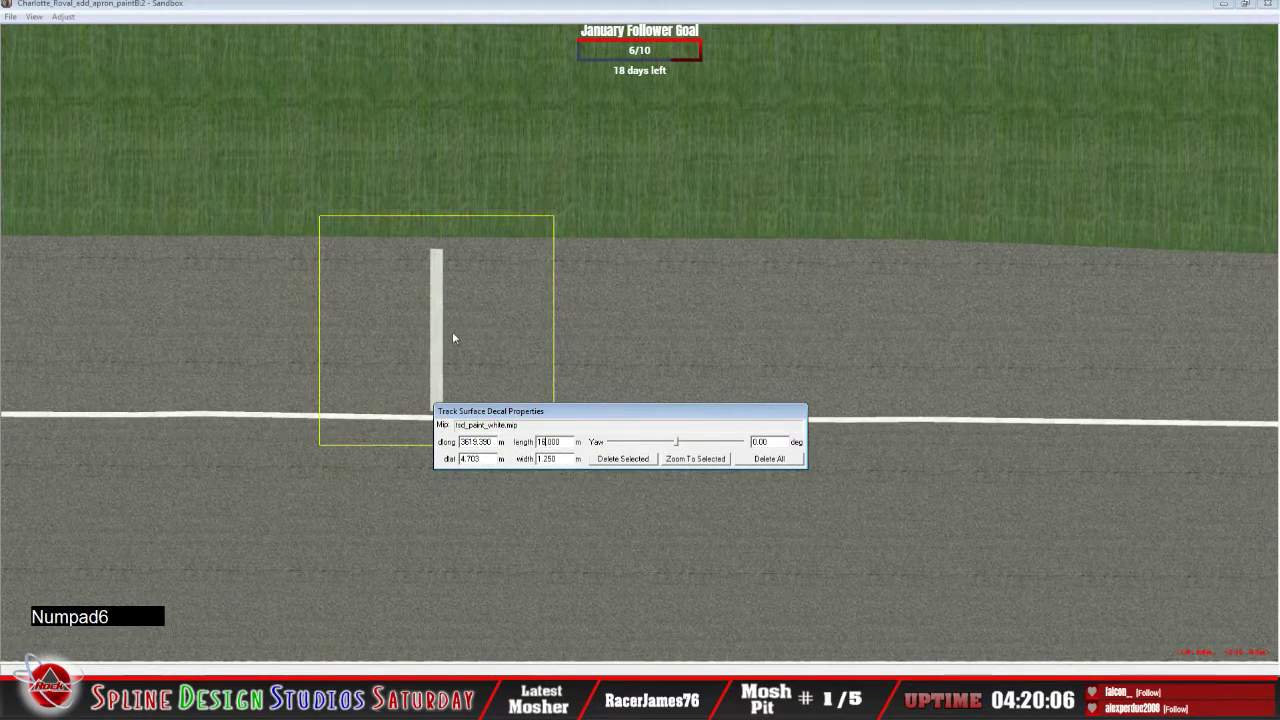
{"action": "left_click", "coordinate": [437, 334]}
{"action": "left_click_drag", "start_coordinate": [437, 334], "coordinate": [434, 327]}
Set the stripe's length to 17 m and shift it slightly to the right.
{"action": "left_click", "coordinate": [508, 664]}
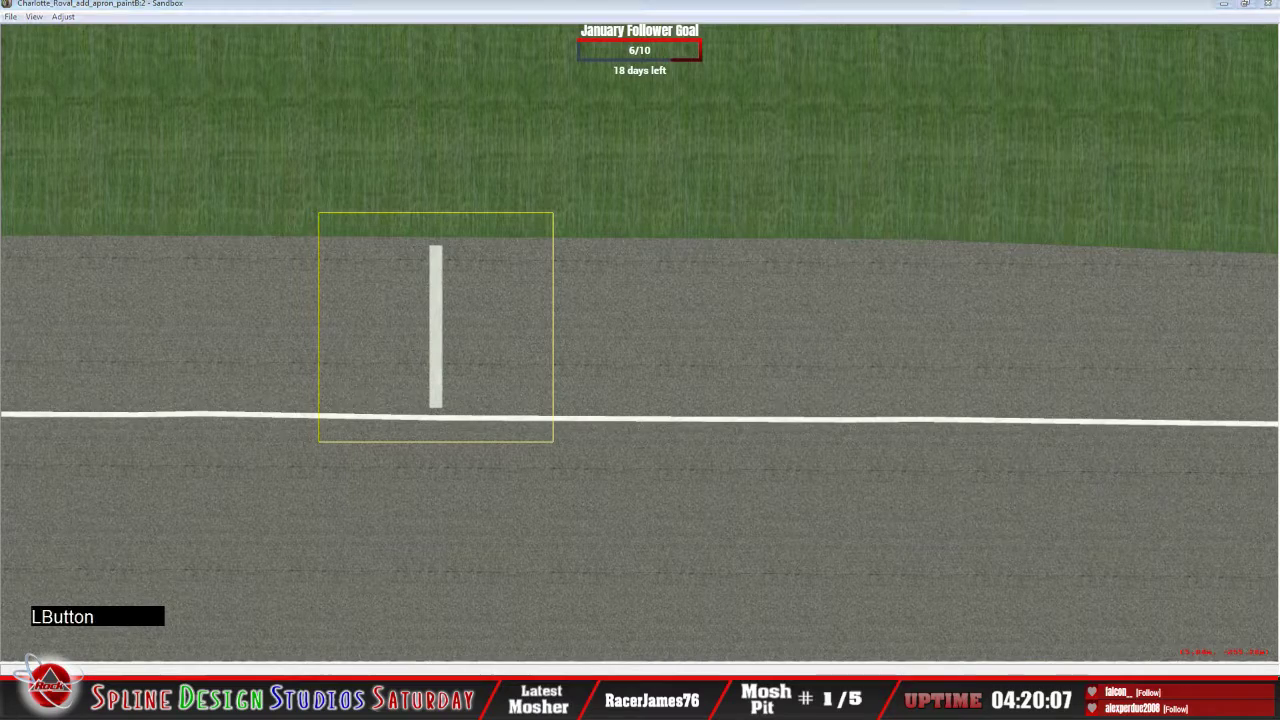
{"action": "left_click", "coordinate": [480, 660]}
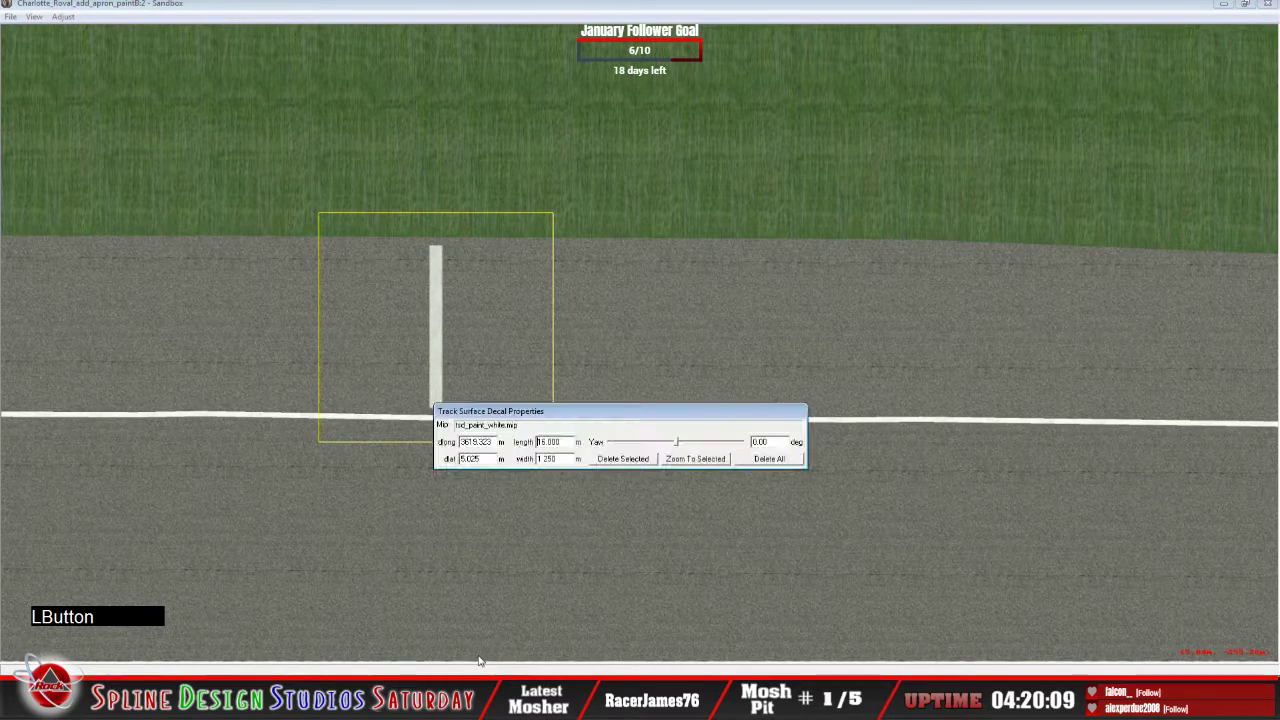
{"action": "left_click", "coordinate": [545, 468]}
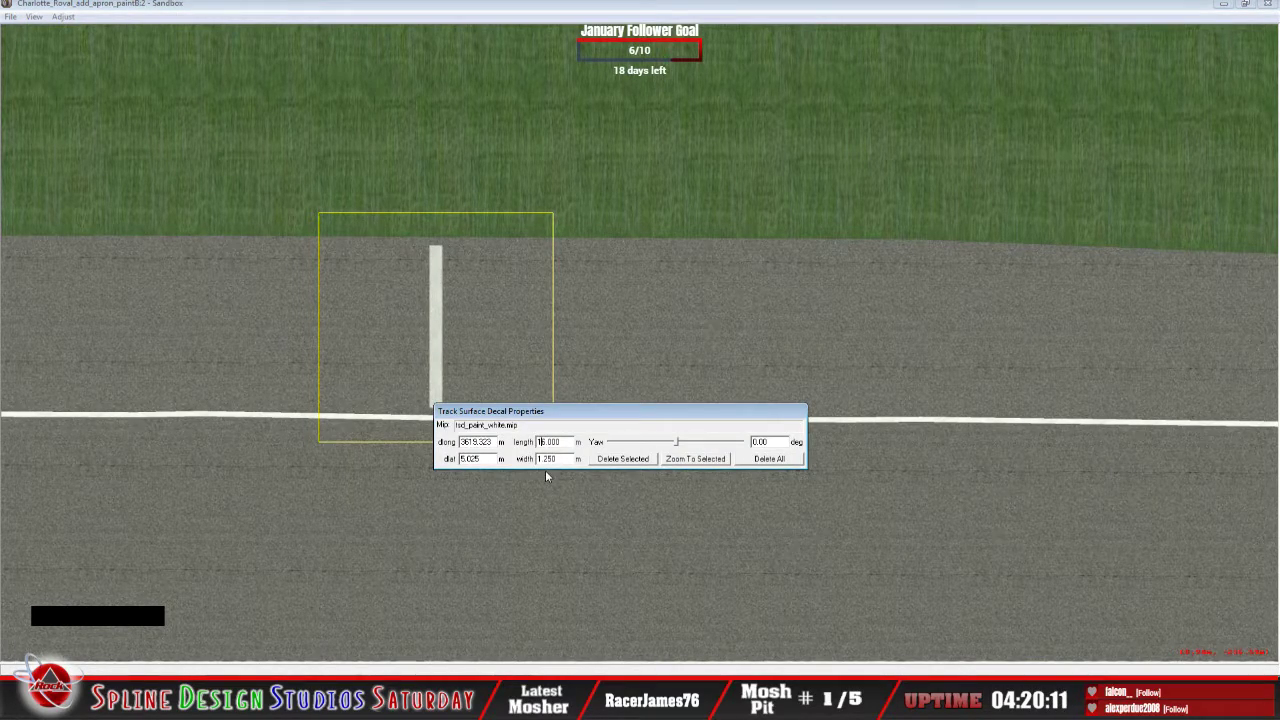
{"action": "key", "text": "KP_Delete"}
{"action": "key", "text": "KP_7"}
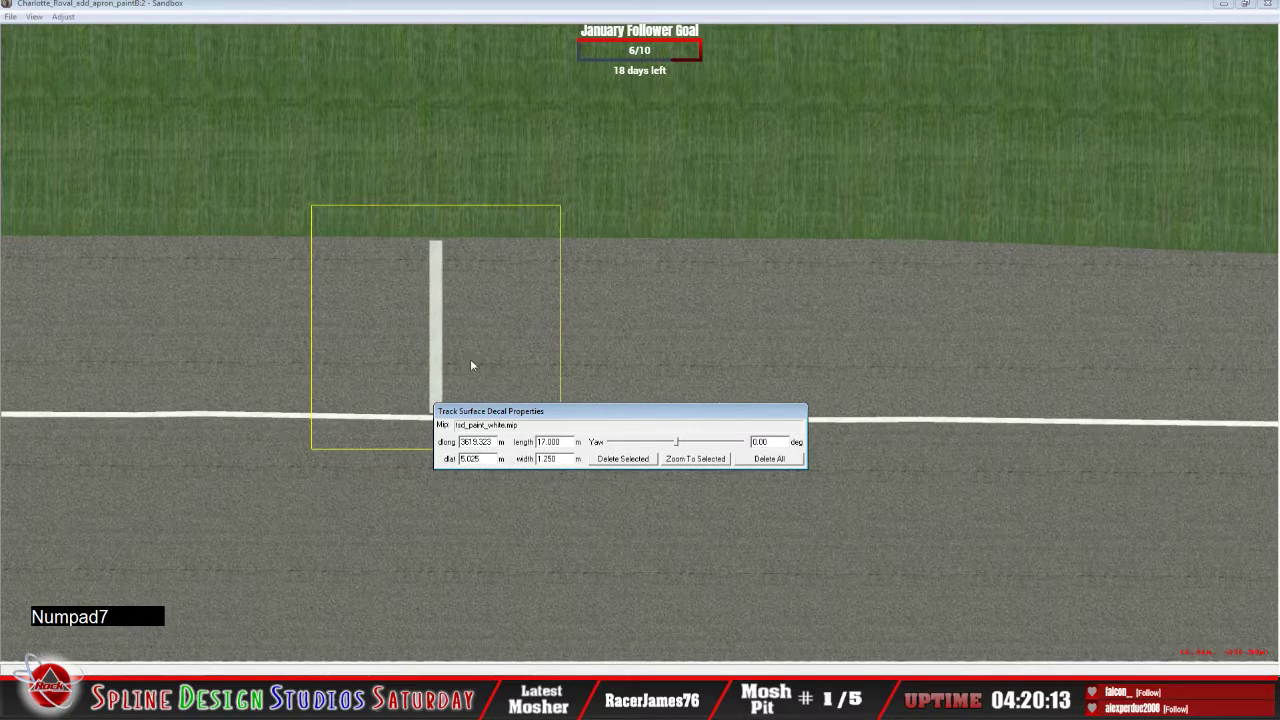
{"action": "left_click_drag", "start_coordinate": [440, 329], "coordinate": [444, 330]}
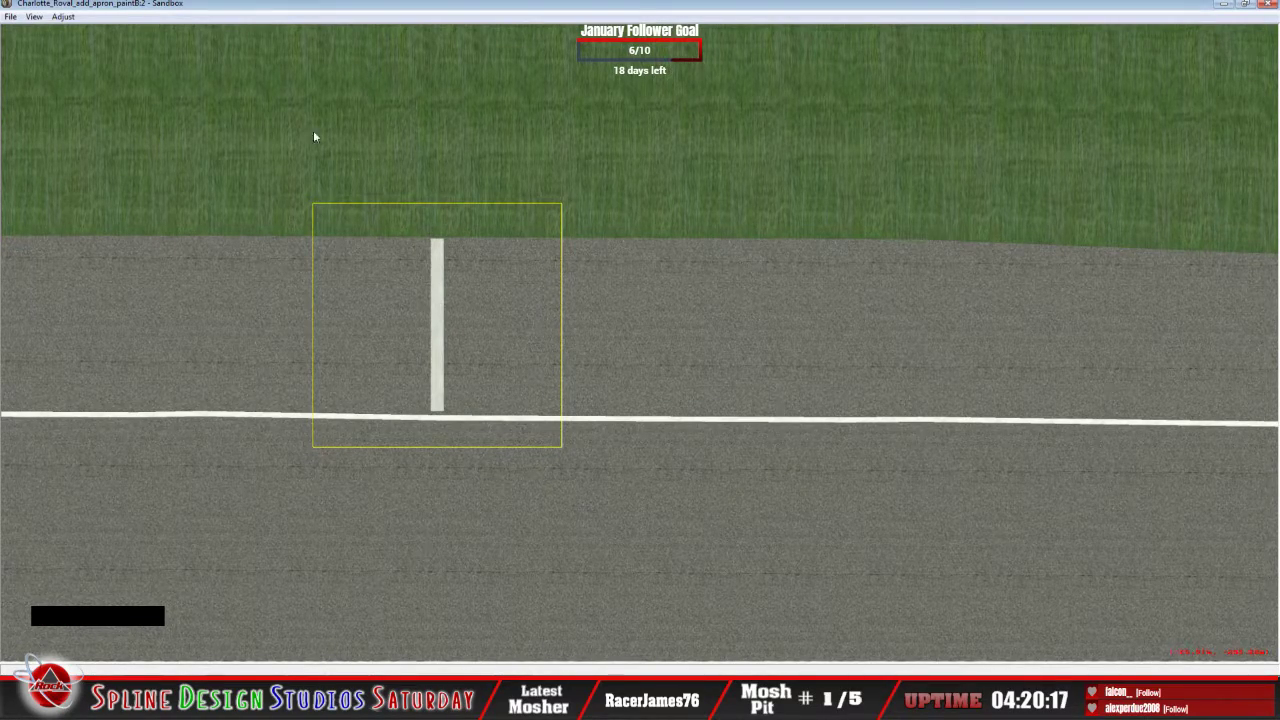
{"action": "left_click", "coordinate": [33, 17]}
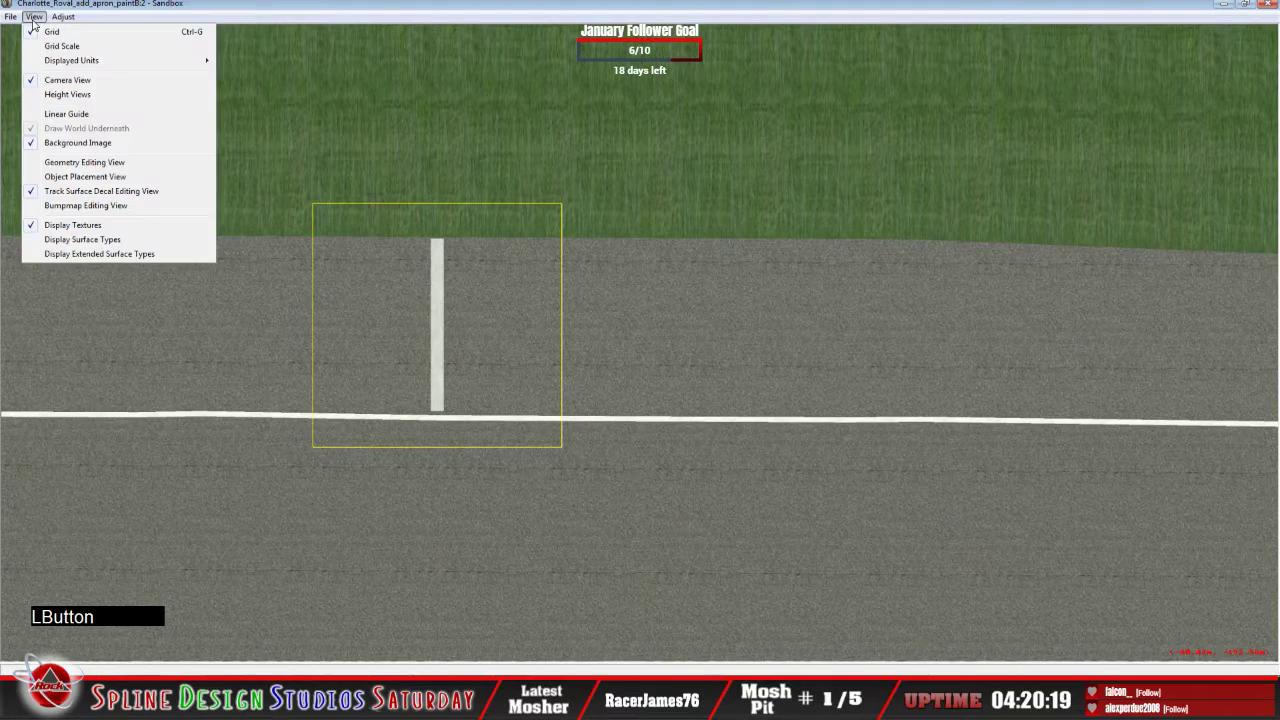
{"action": "left_click", "coordinate": [62, 163]}
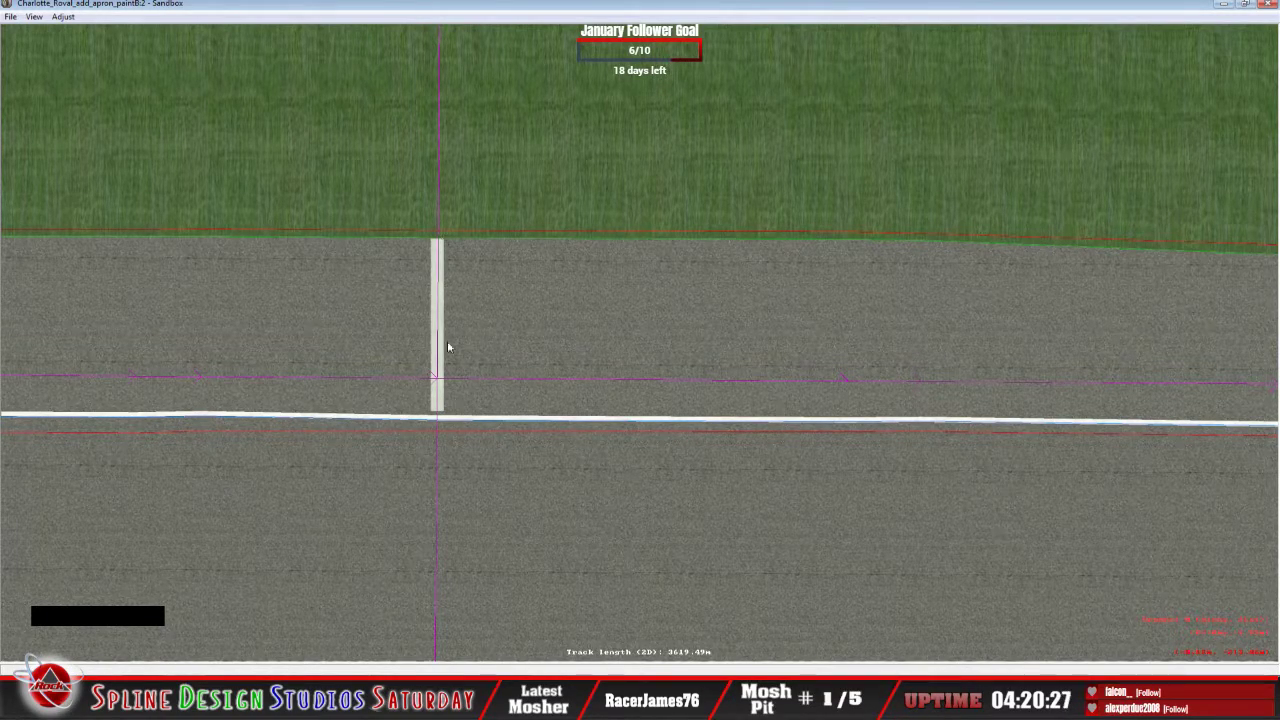
{"action": "left_click", "coordinate": [441, 234]}
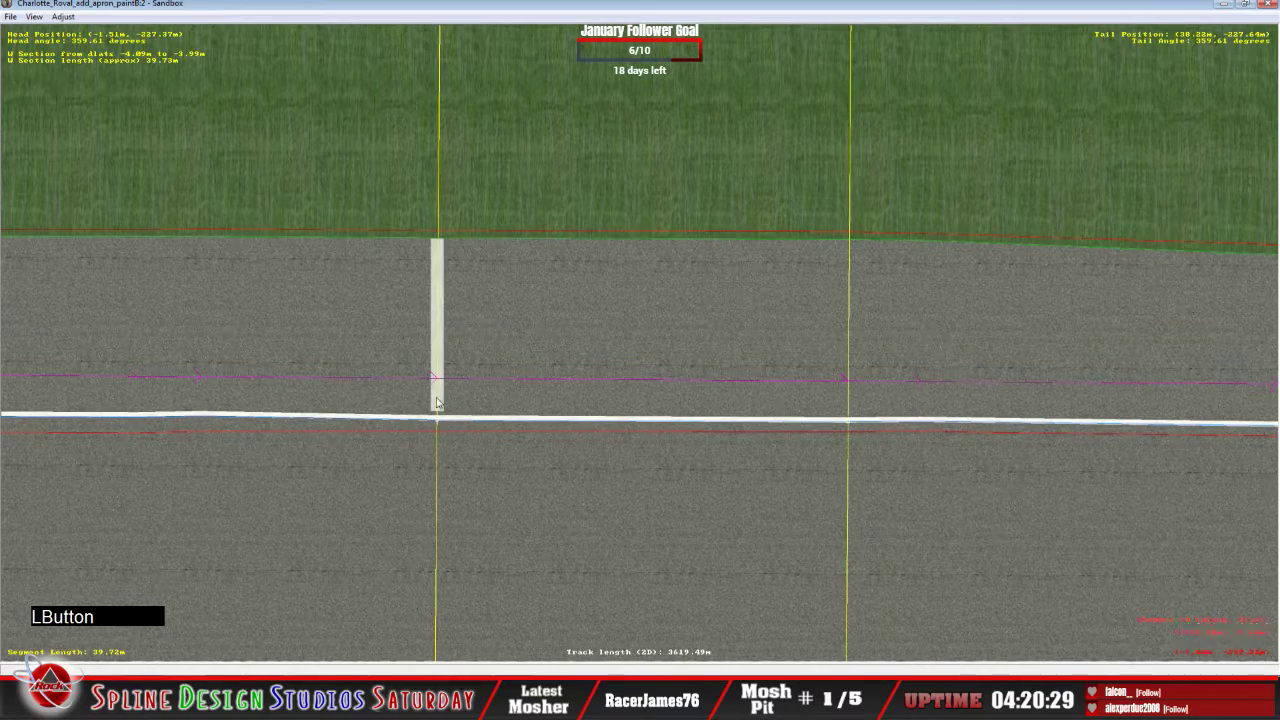
{"action": "left_click", "coordinate": [397, 338]}
{"action": "left_click", "coordinate": [470, 337]}
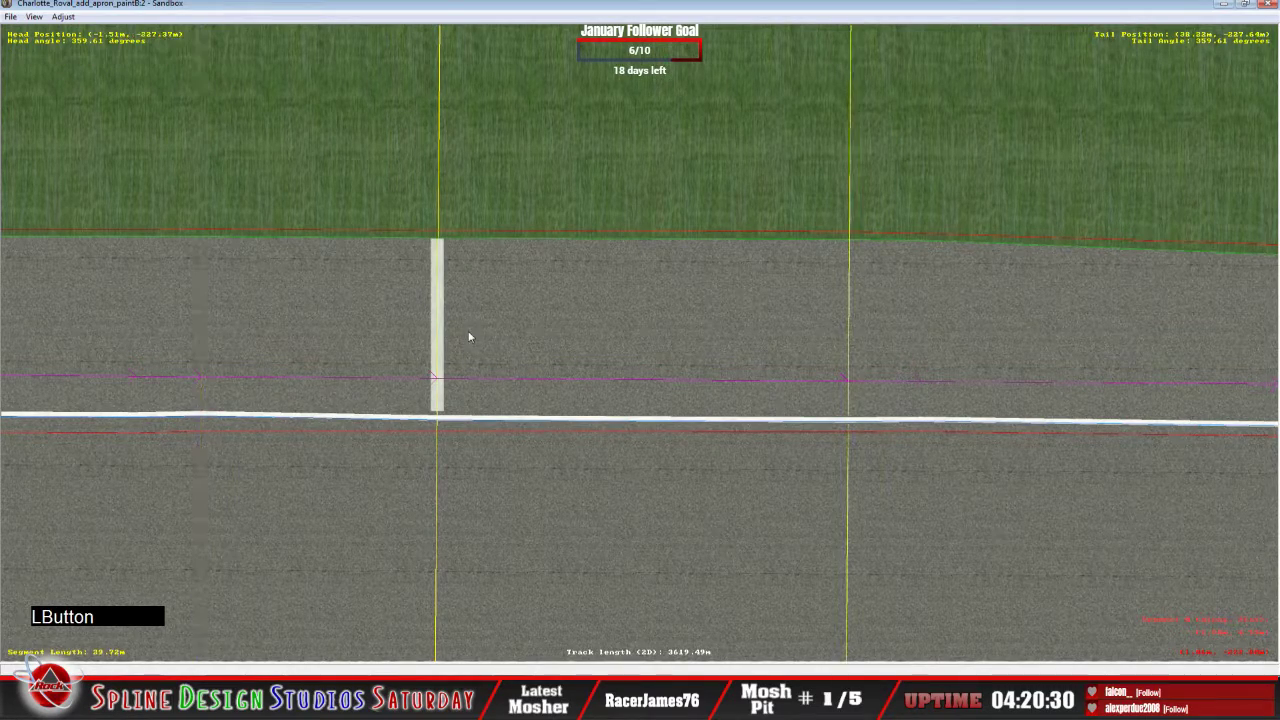
{"action": "left_click", "coordinate": [395, 352]}
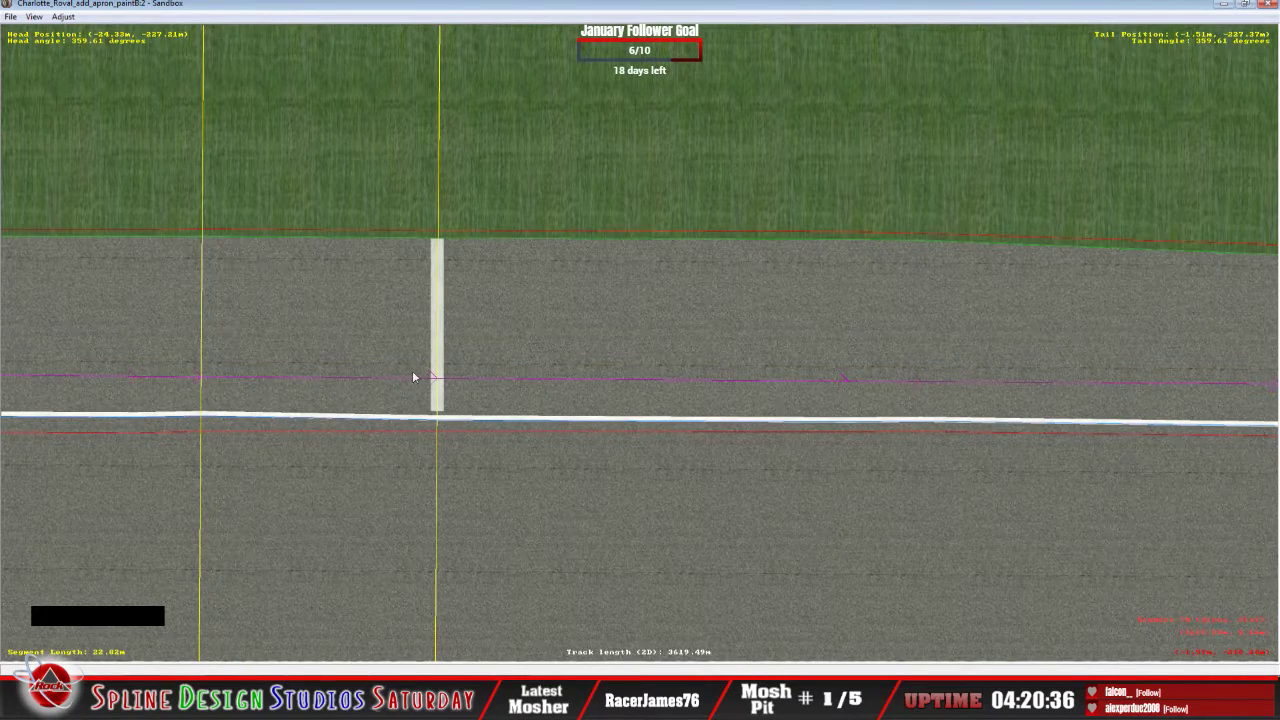
{"action": "left_click", "coordinate": [35, 18]}
Back in decal editing view, select the white stripe and set its dlat to 5.000 m.
{"action": "left_click", "coordinate": [95, 189]}
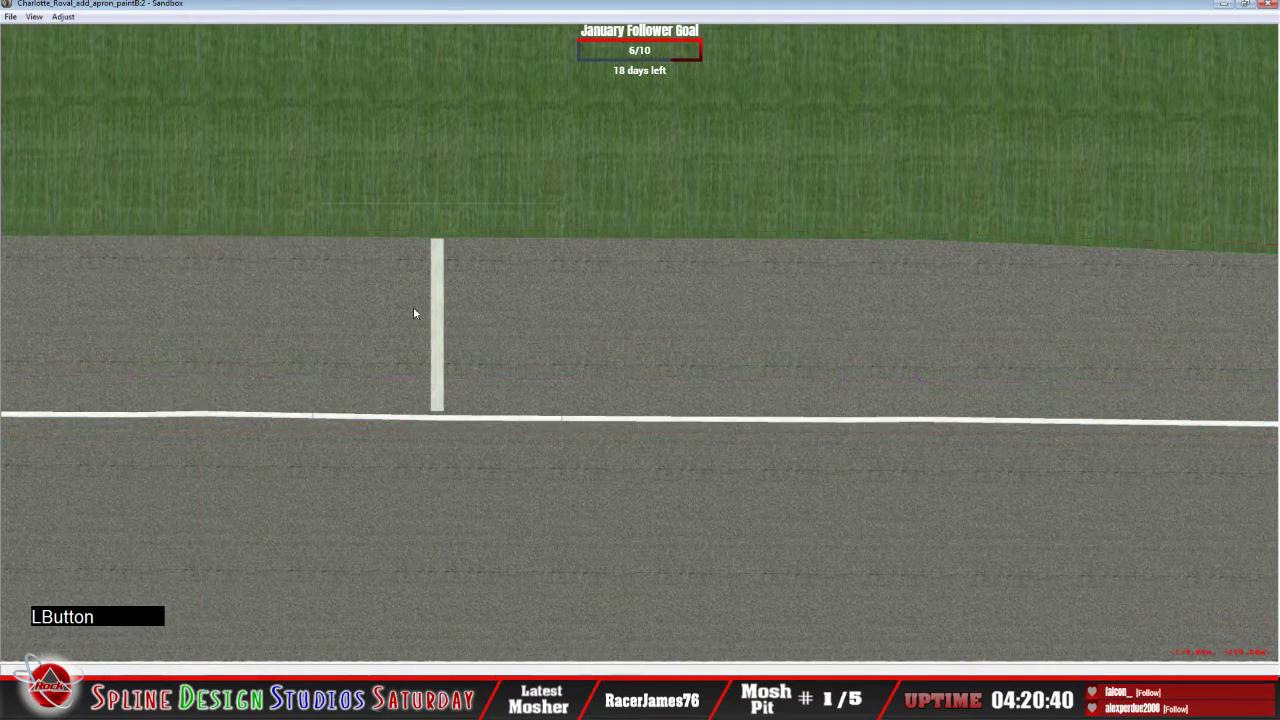
{"action": "left_click", "coordinate": [440, 318]}
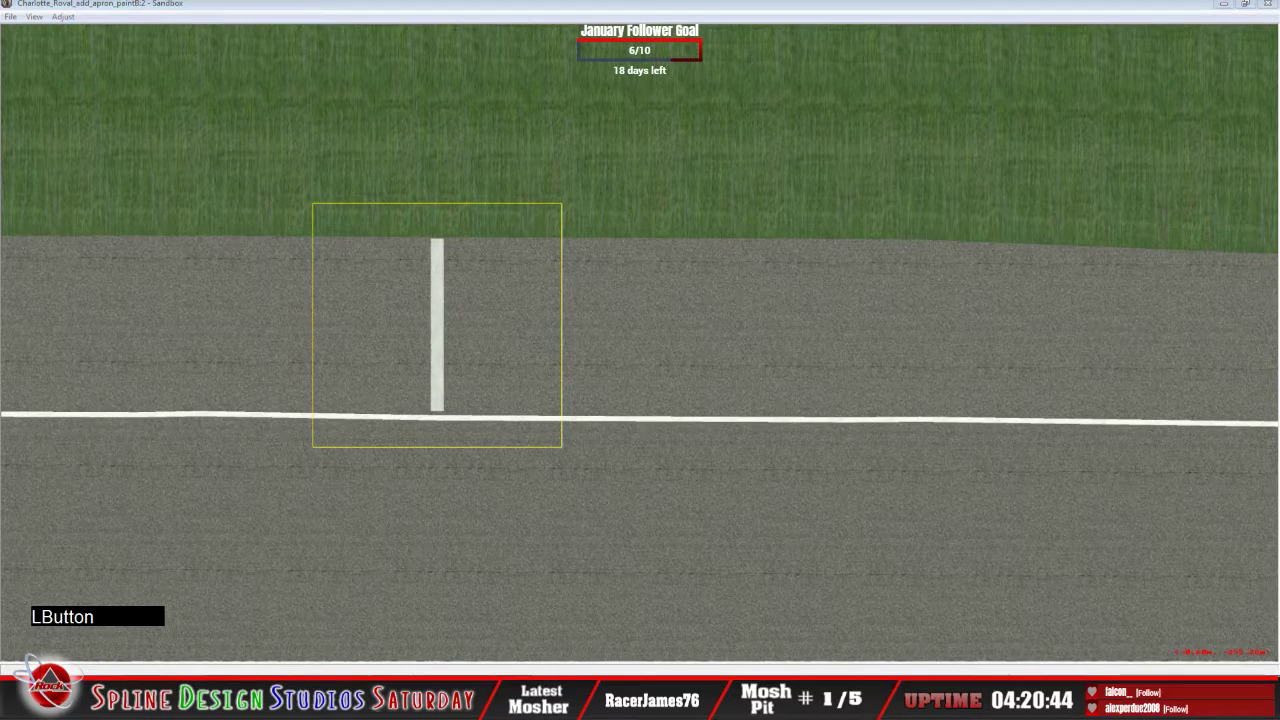
{"action": "left_click", "coordinate": [489, 667]}
{"action": "left_click_drag", "start_coordinate": [568, 410], "coordinate": [778, 296]}
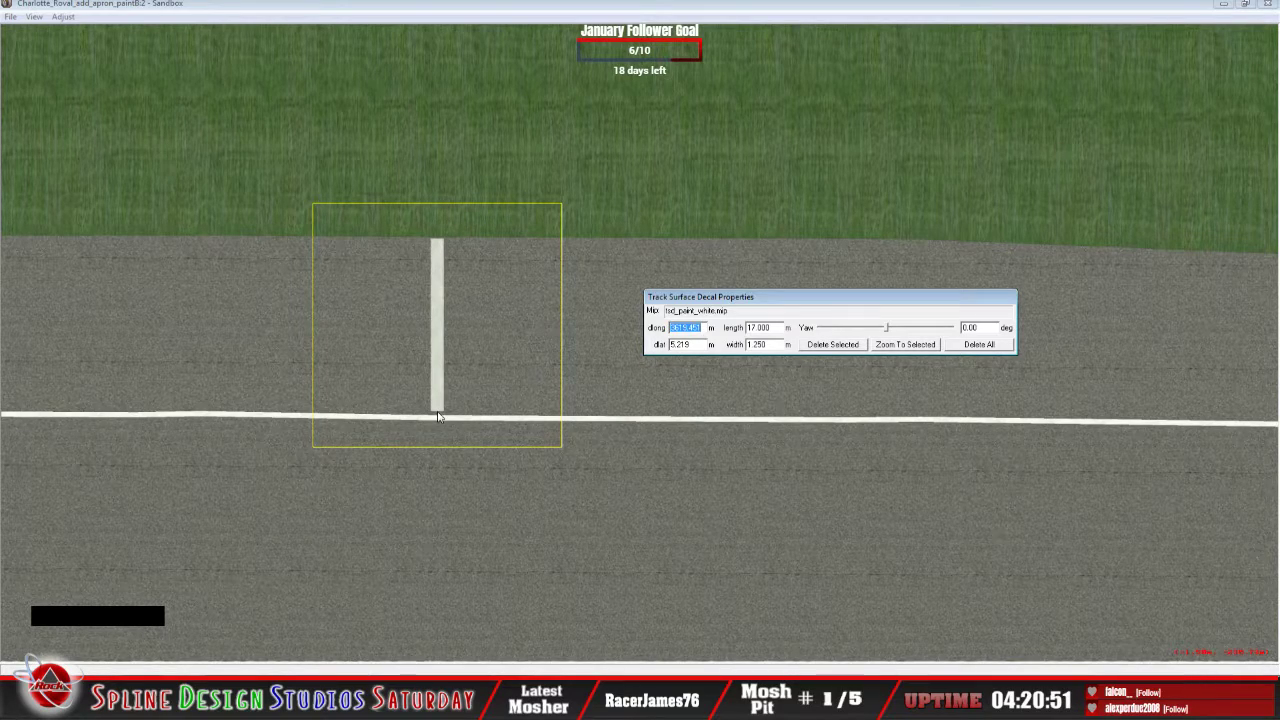
{"action": "left_click", "coordinate": [695, 345]}
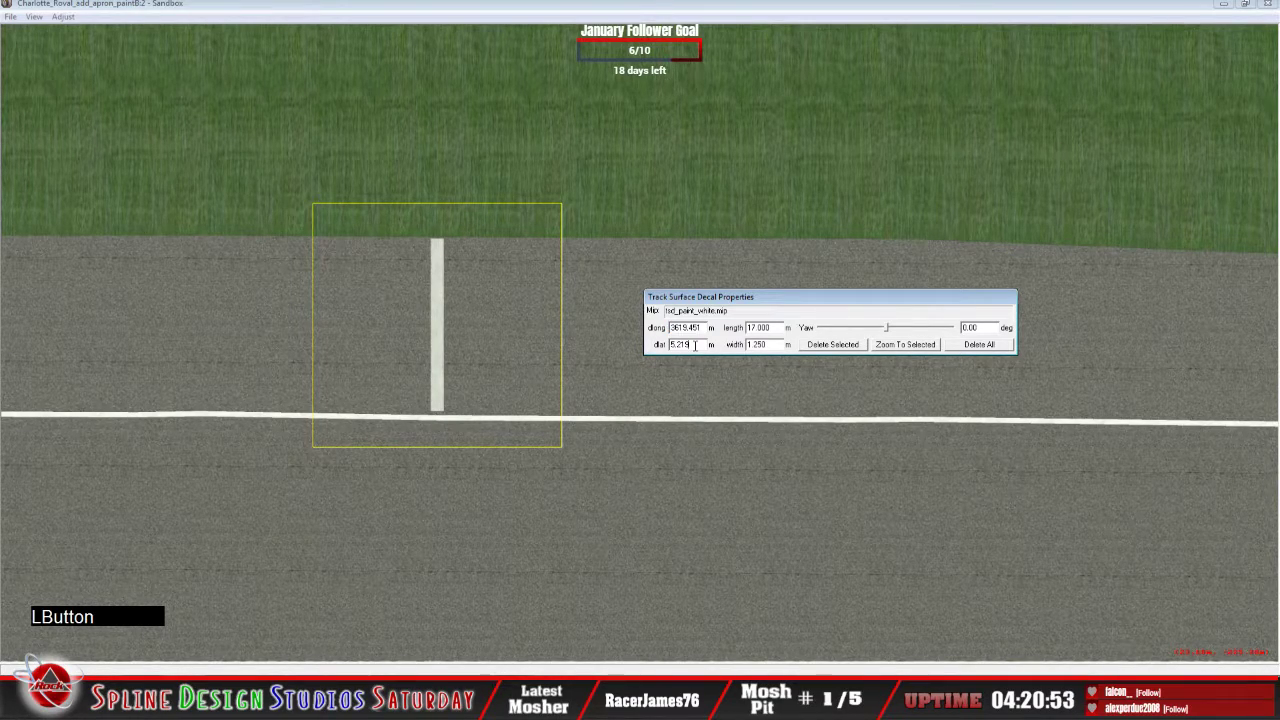
{"action": "key", "text": "BackSpace"}
{"action": "key", "text": "BackSpace"}
{"action": "key", "text": "BackSpace"}
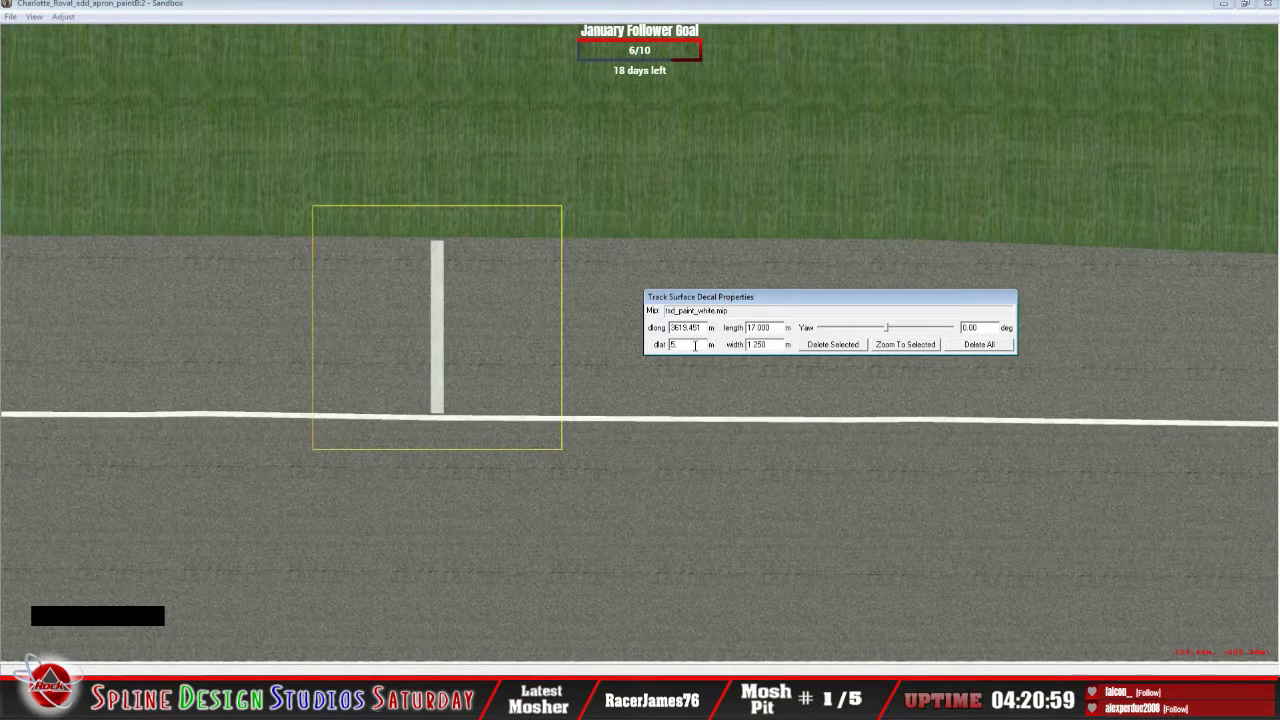
Change the stripe's length to 17.500 m and deselect the decal.
{"action": "left_click", "coordinate": [783, 328]}
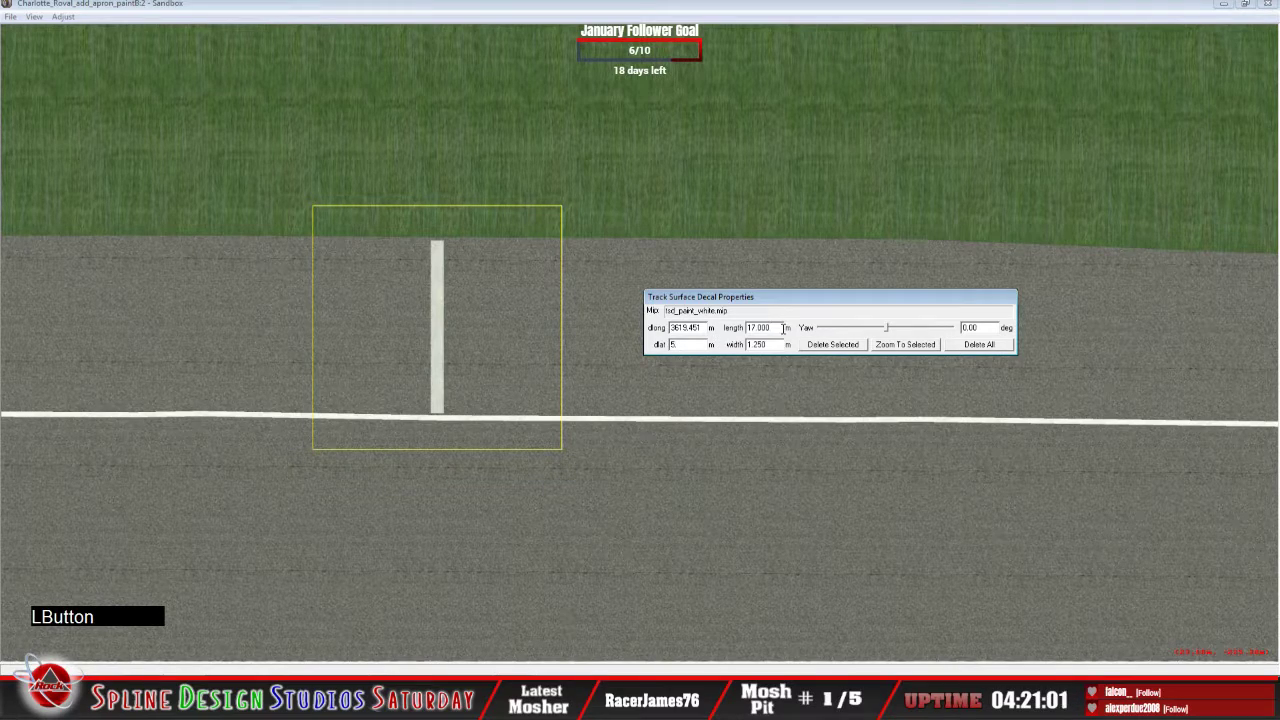
{"action": "key", "text": "BackSpace"}
{"action": "key", "text": "BackSpace"}
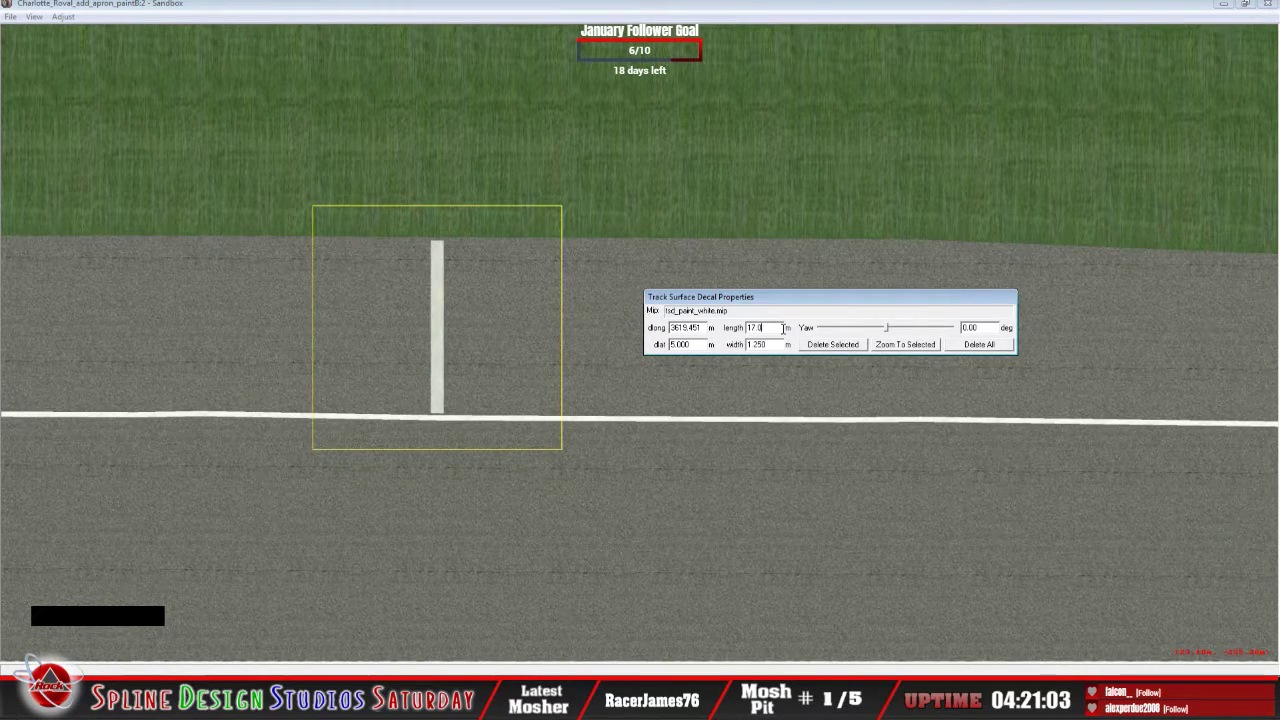
{"action": "key", "text": "BackSpace"}
{"action": "type", "text": "2"}
{"action": "key", "text": "BackSpace"}
{"action": "type", "text": "500"}
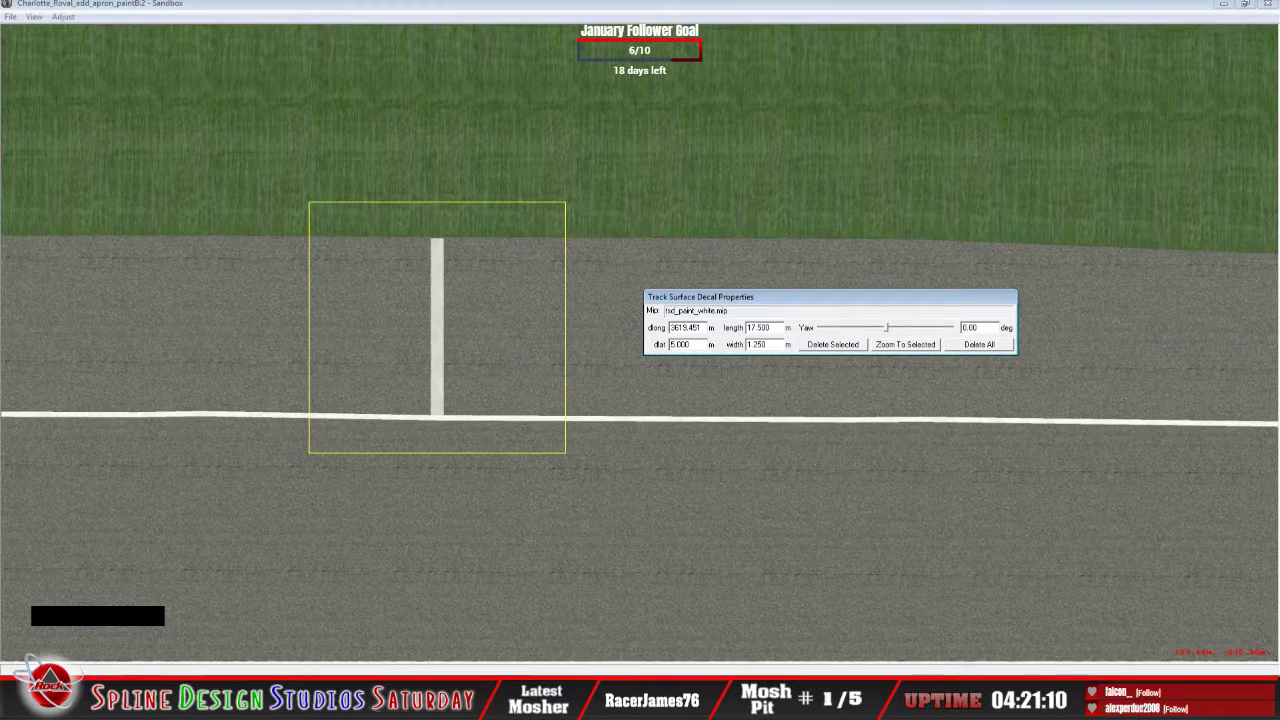
{"action": "left_click", "coordinate": [632, 373]}
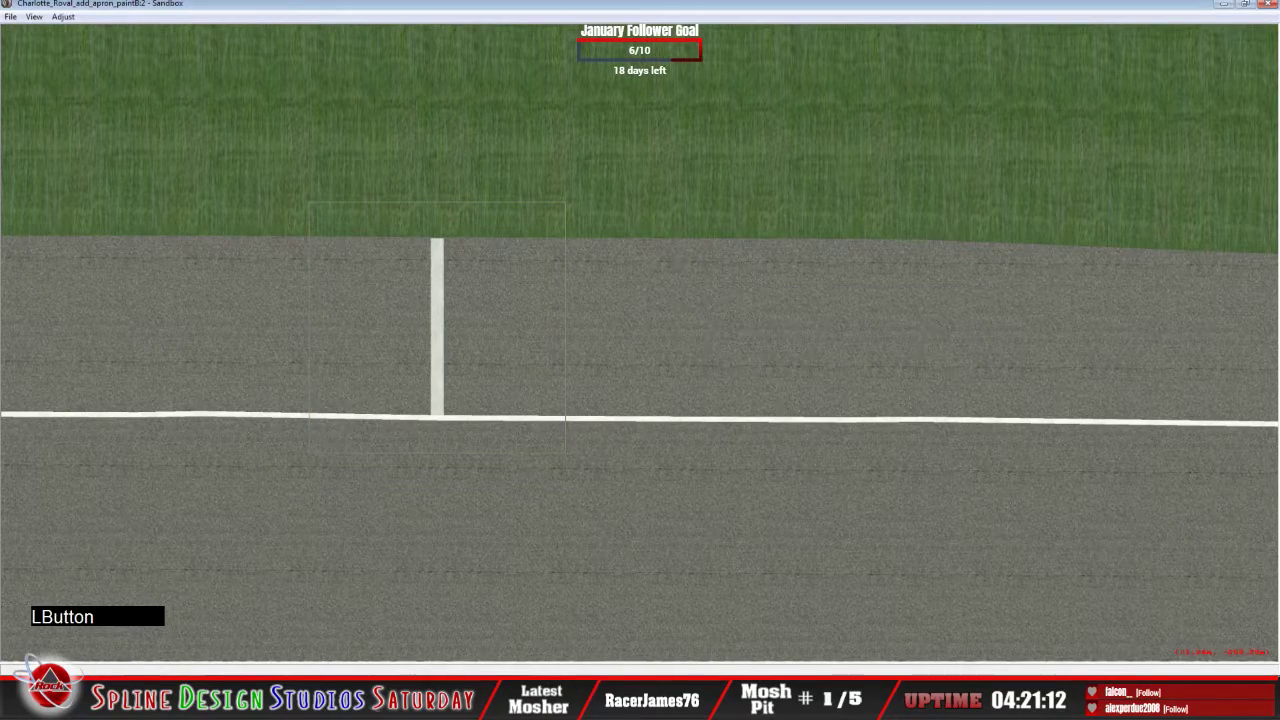